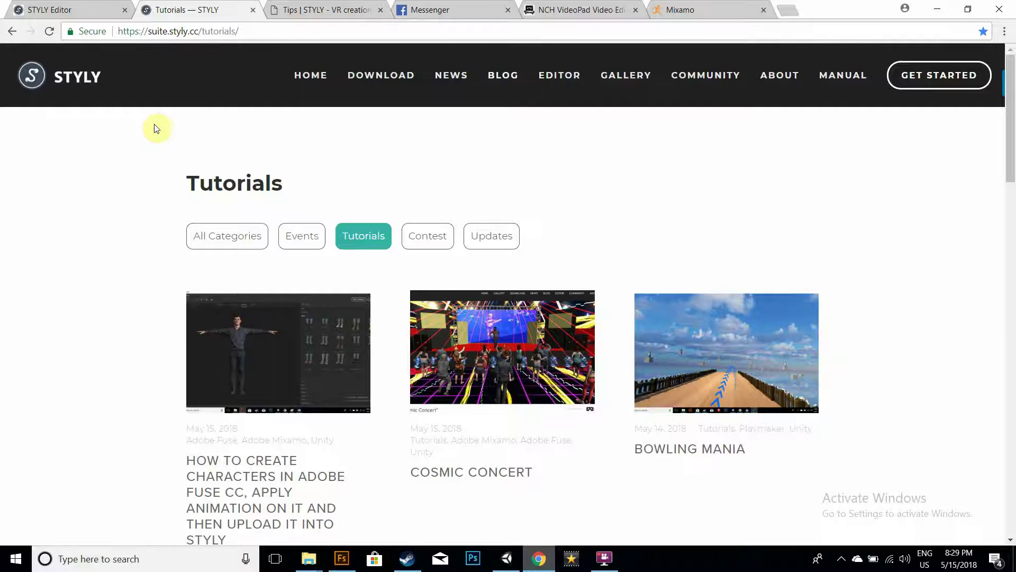
Examine the animated characters in the STYLY Editor scene and browse the ready-made characters on Mixamo.
click(99, 9)
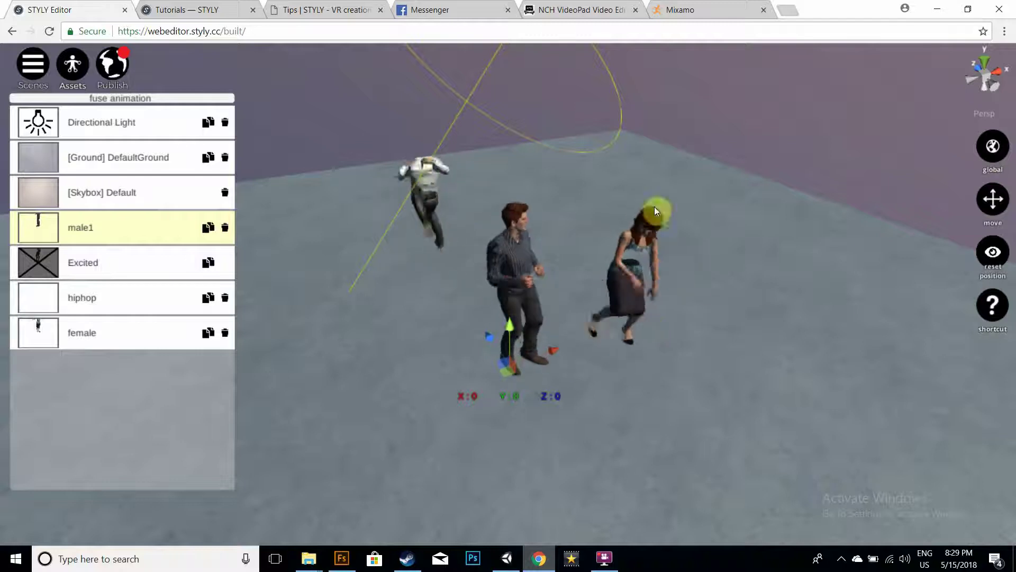
click(702, 7)
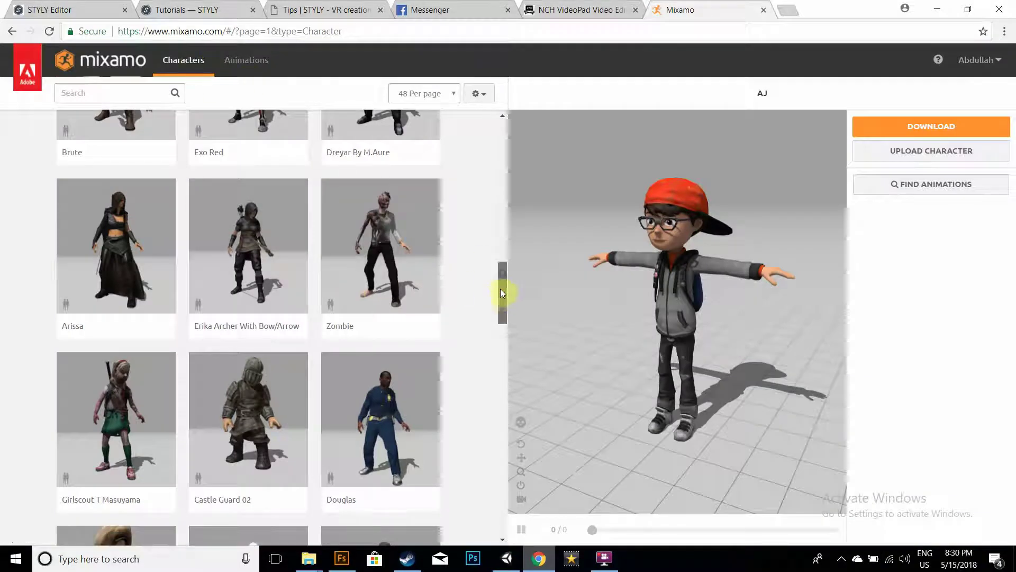
drag(502, 293, 491, 195)
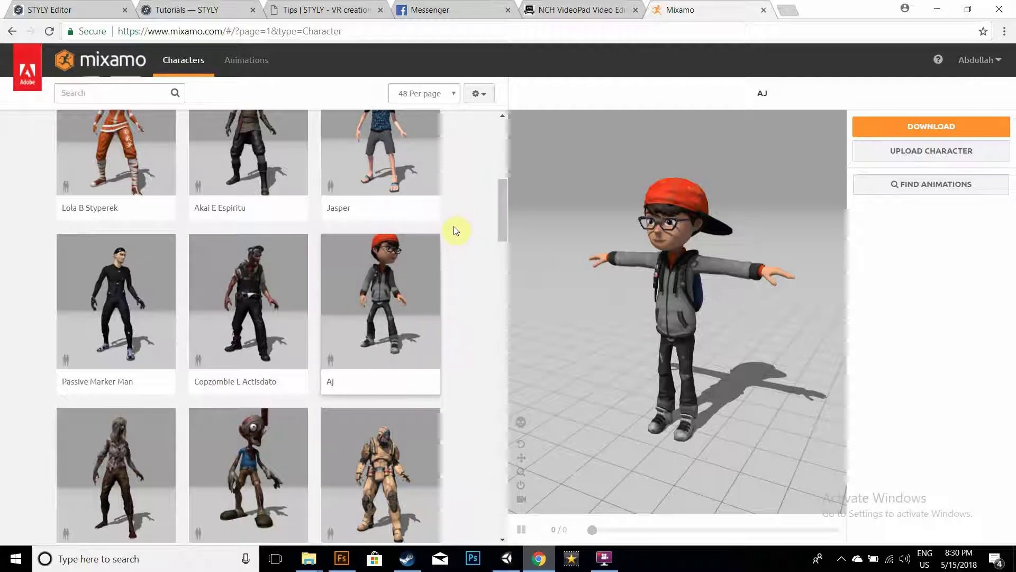
Switch to Adobe Fuse CC, assemble the male body with the Male Fit A legs, and randomize its arm proportions.
click(341, 565)
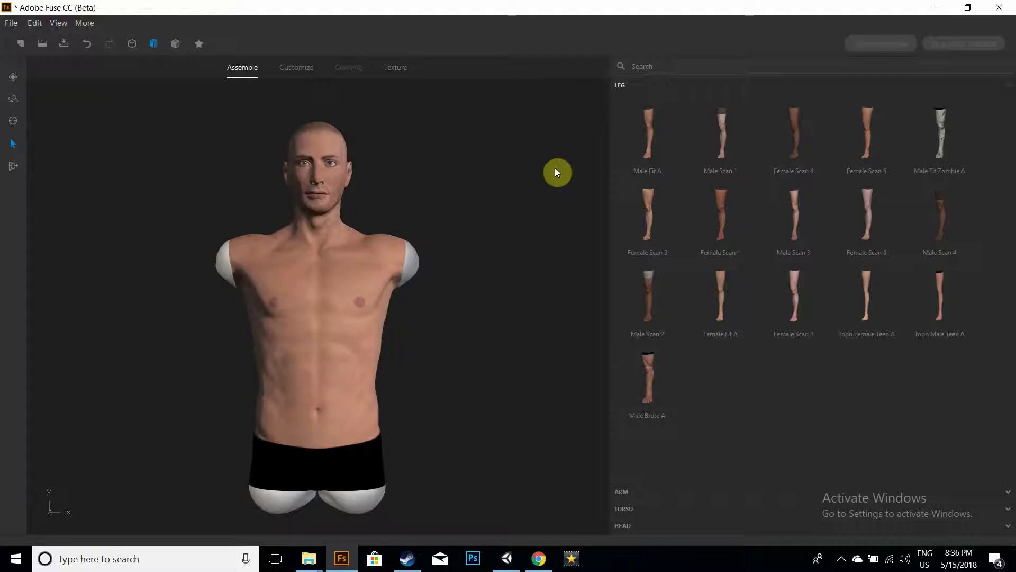
click(642, 134)
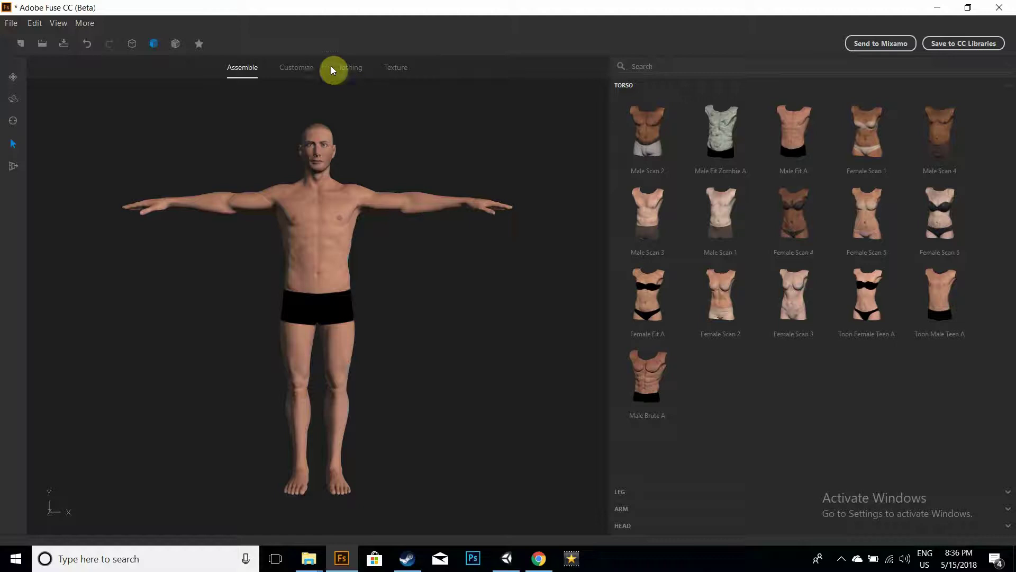
click(305, 68)
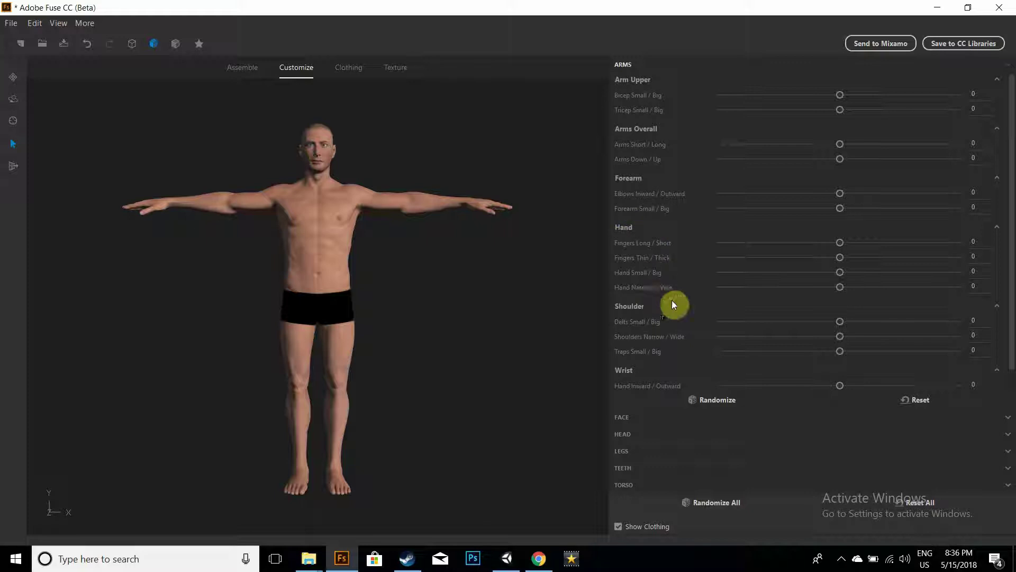
click(713, 401)
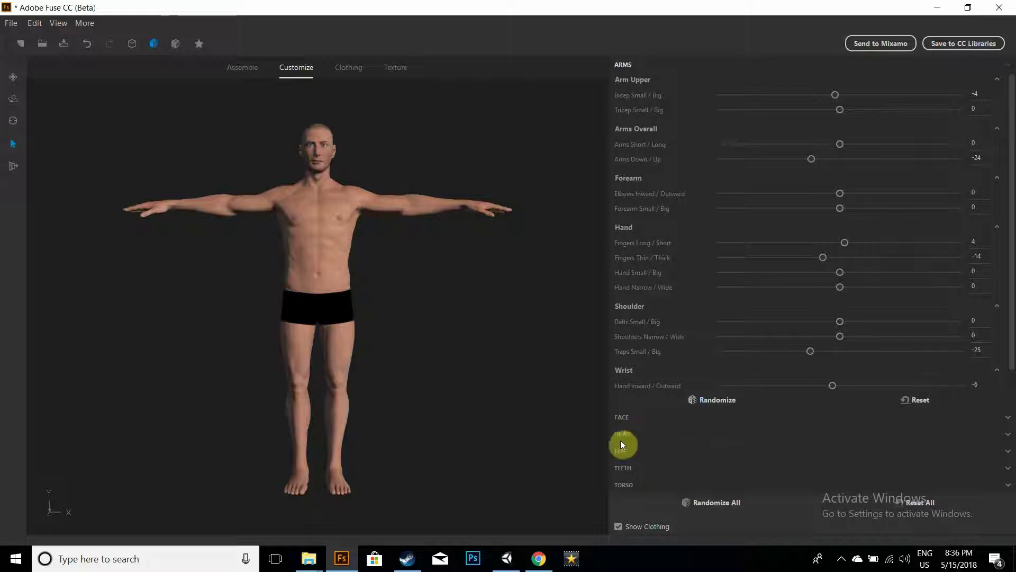
Dress the character in a brown leather jacket and long dark trousers.
click(351, 67)
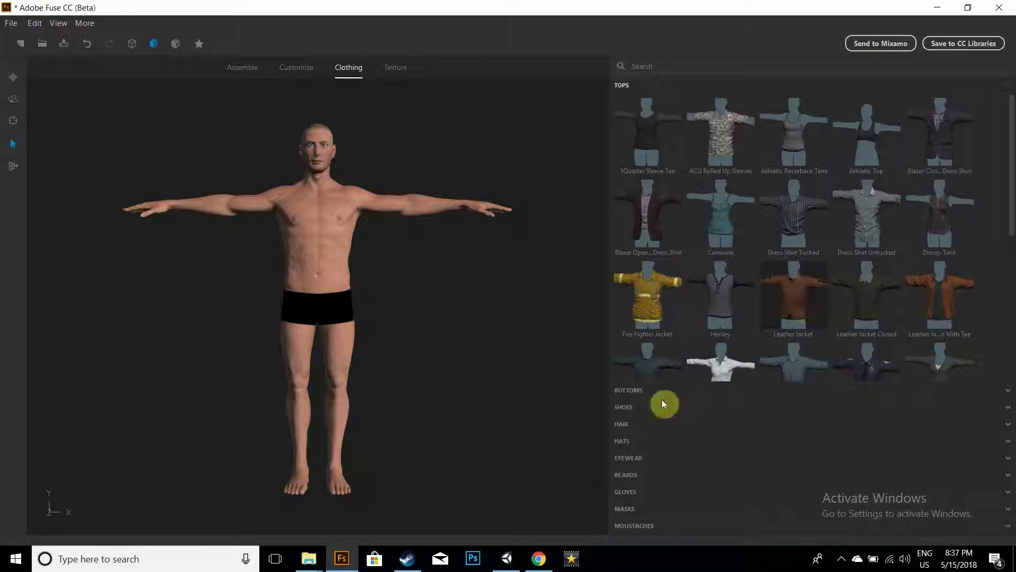
click(633, 390)
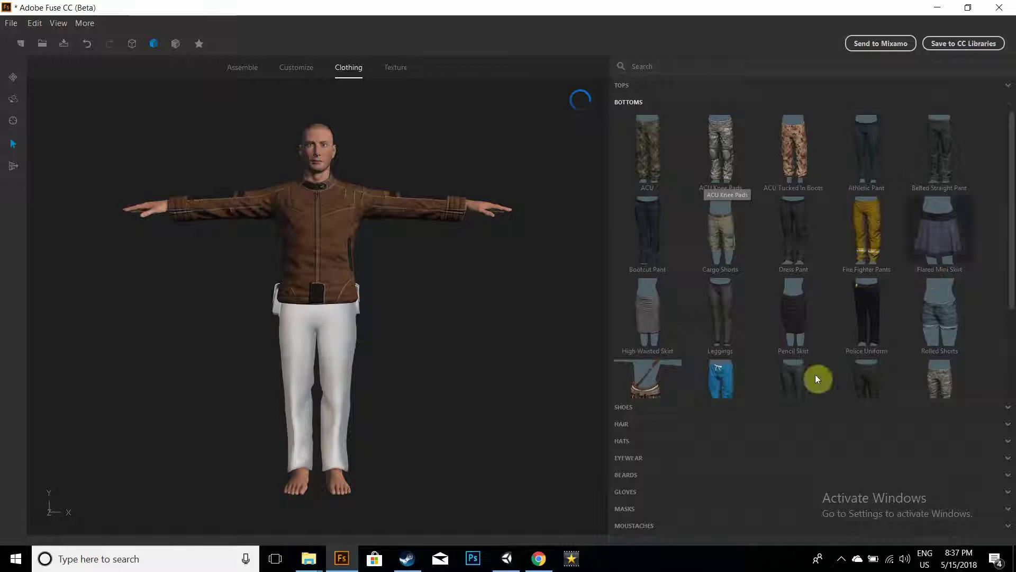
Send the character to Mixamo under the name Male_100.
click(895, 42)
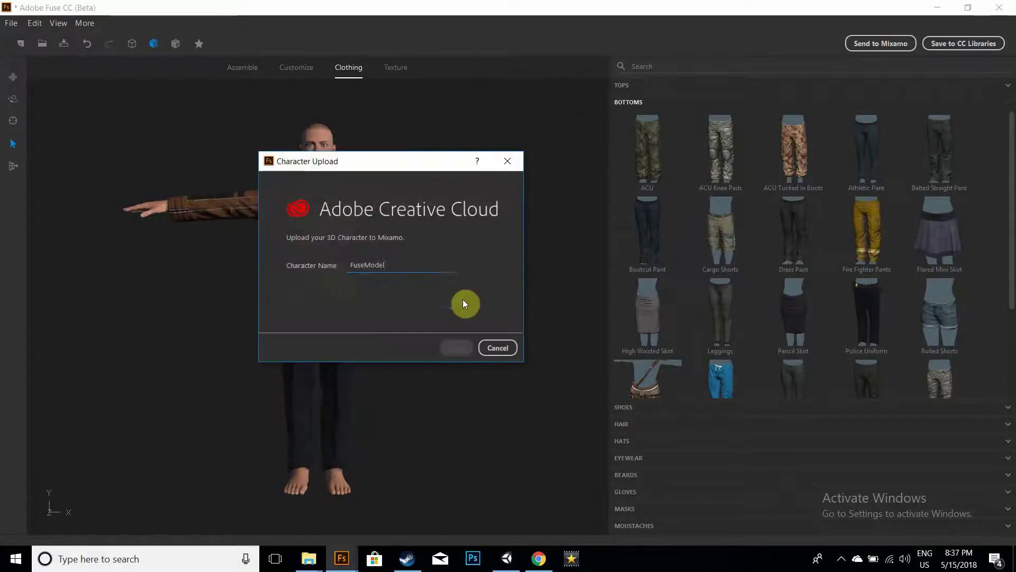
key(ctrl+a)
key(BackSpace)
text(Male)
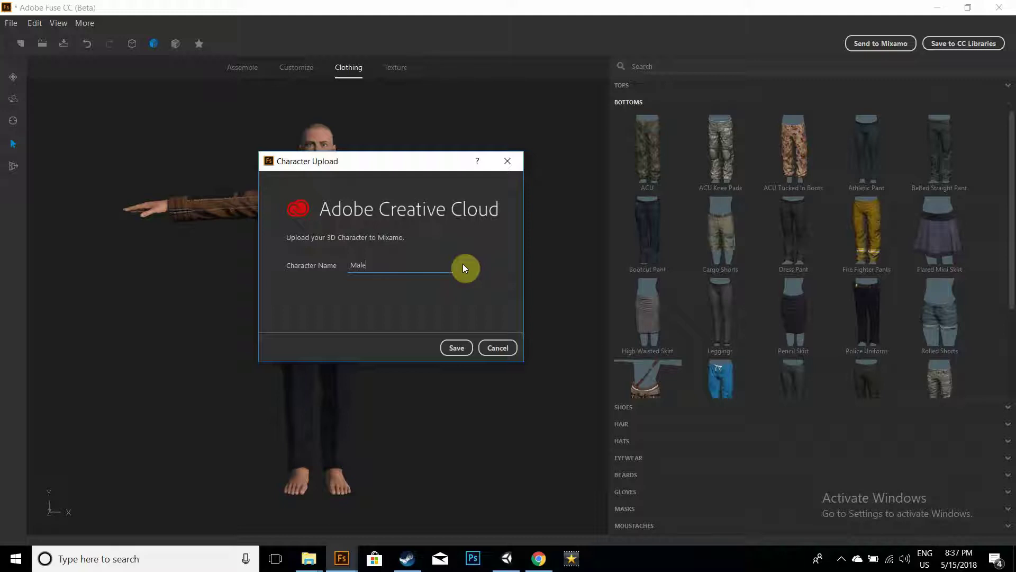
text(_100)
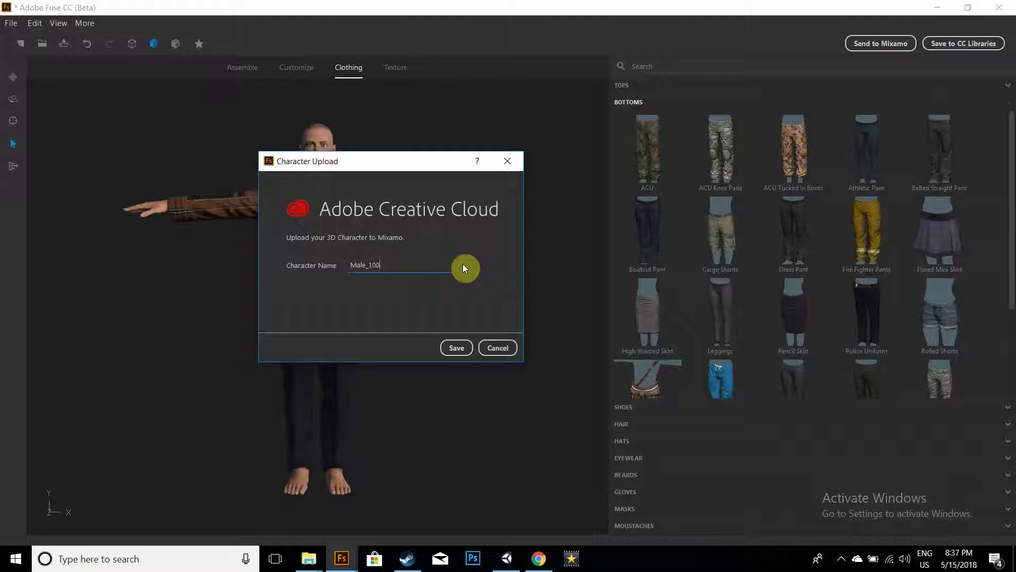
click(467, 348)
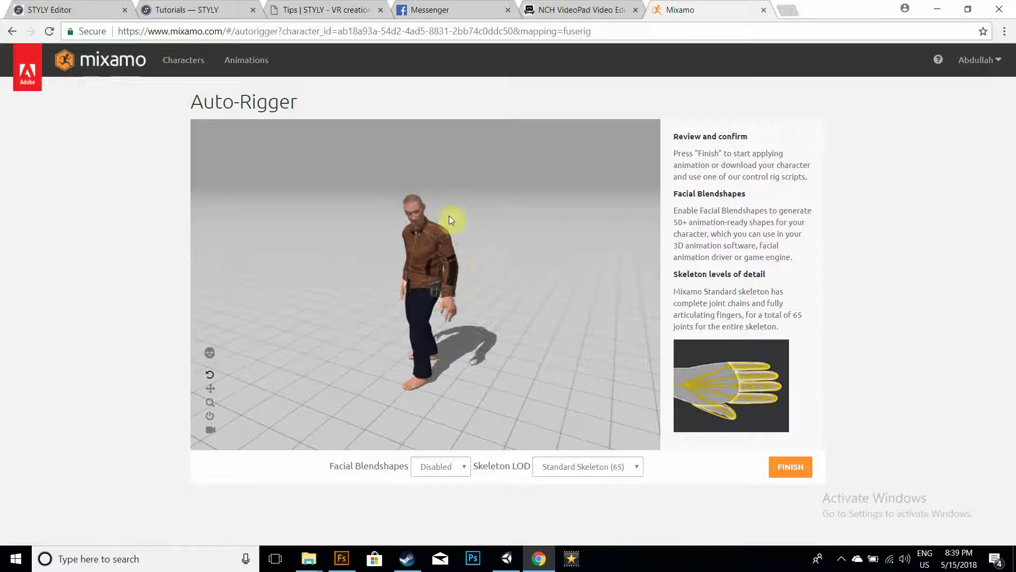
Finish the auto-rigging with Facial Blendshapes disabled and Standard Skeleton (65), and proceed to animating the character.
click(795, 469)
click(772, 241)
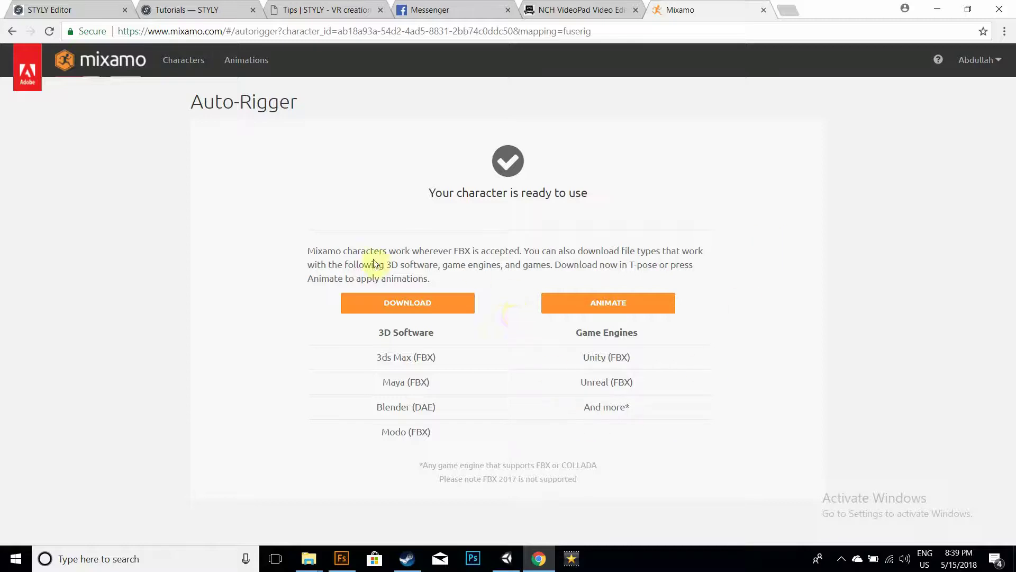
click(608, 303)
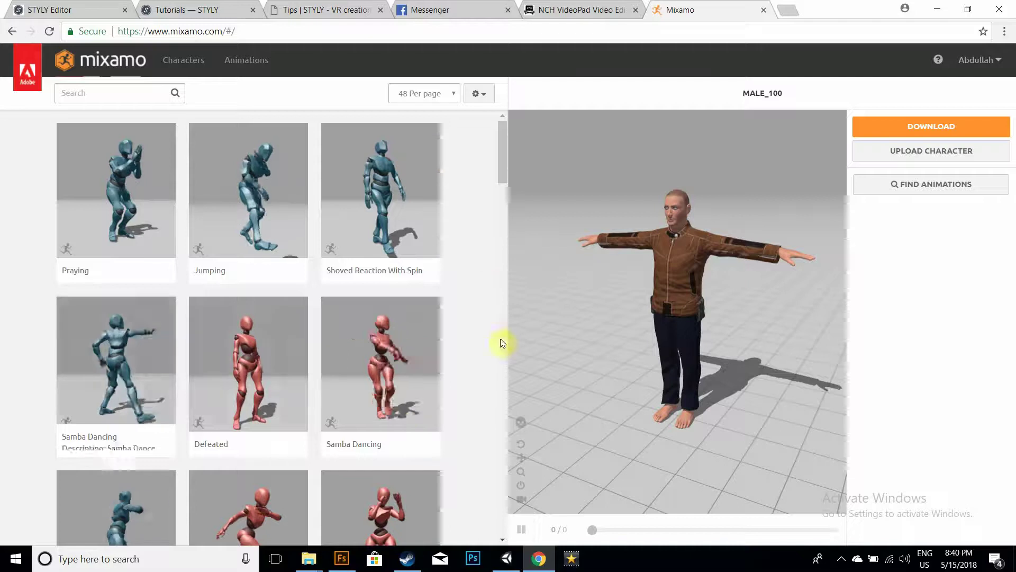
Apply the blue figure's Samba Dancing animation to Male_100 and download it as FBX with skin at 30 frames per second.
scroll(500, 165, down, 3)
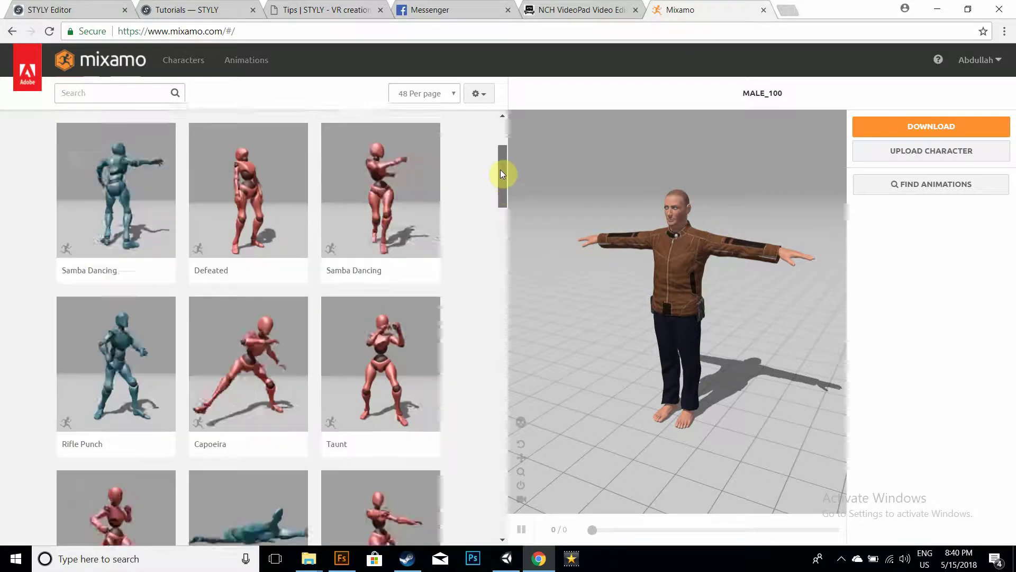
scroll(503, 168, up, 1)
click(132, 260)
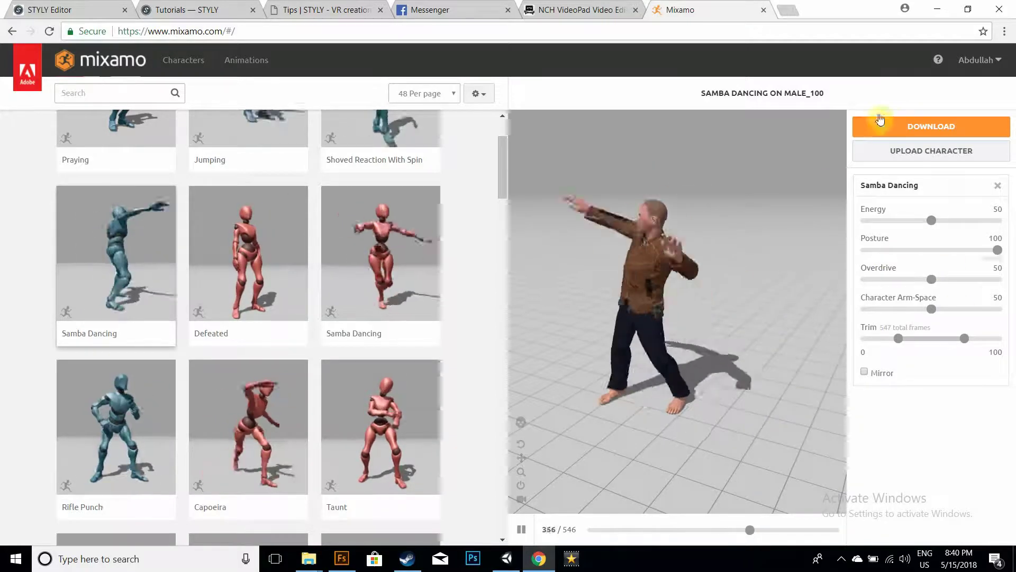
click(916, 129)
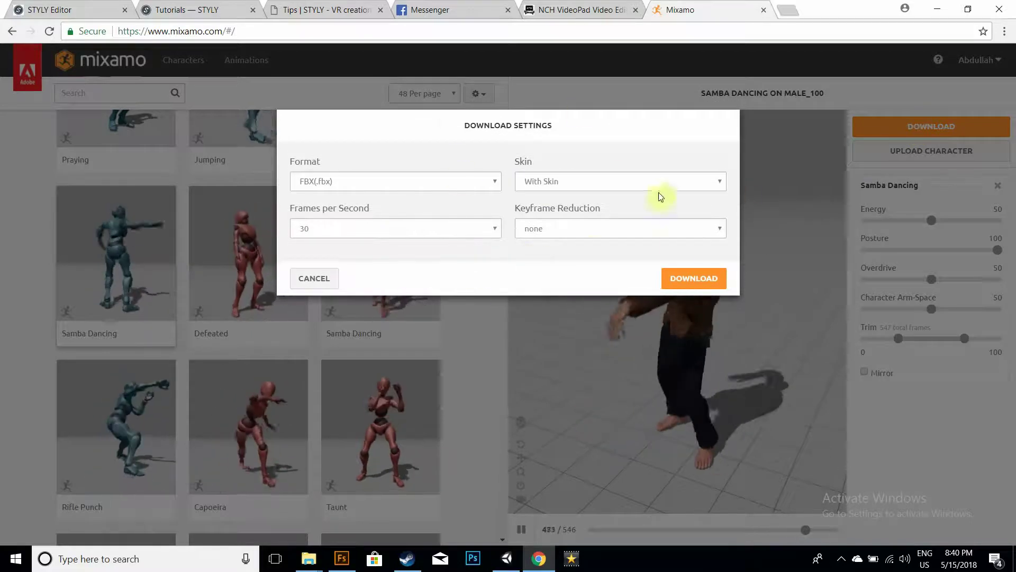
click(699, 283)
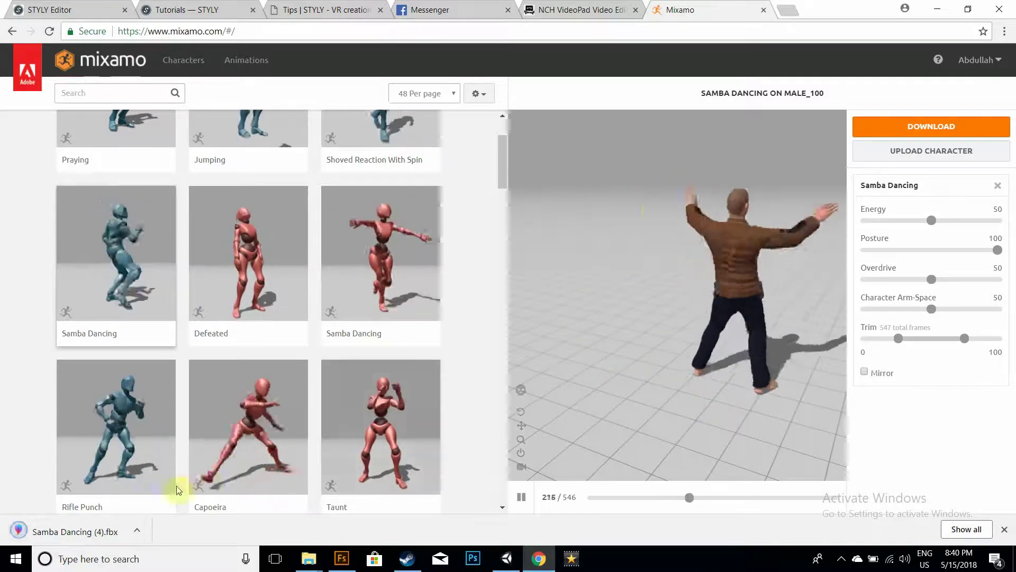
Import Samba Dancing (4).fbx into the prefabs folder of the Unity project and add the model to the concert scene.
drag(77, 531, 394, 495)
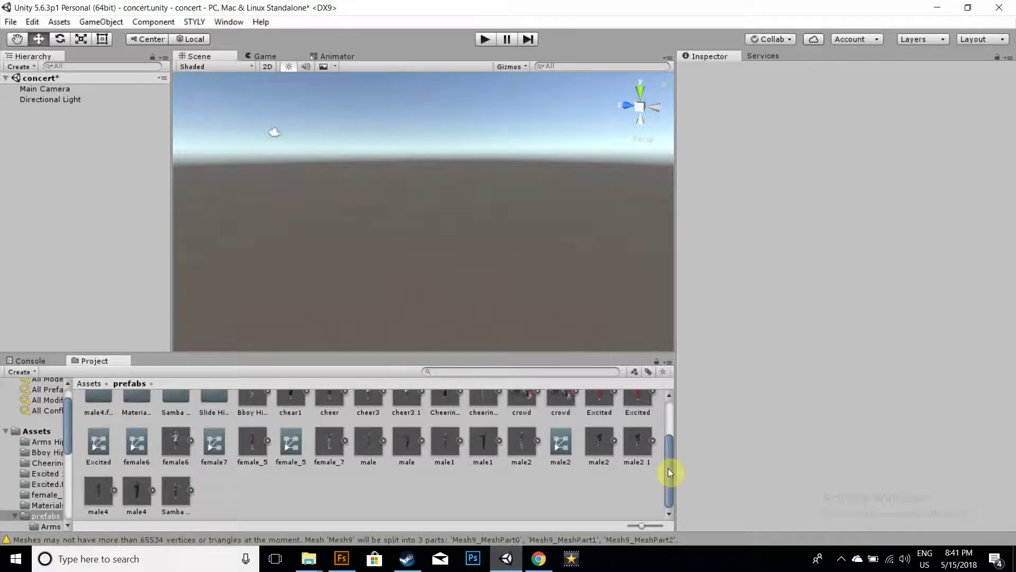
scroll(668, 436, up, 2)
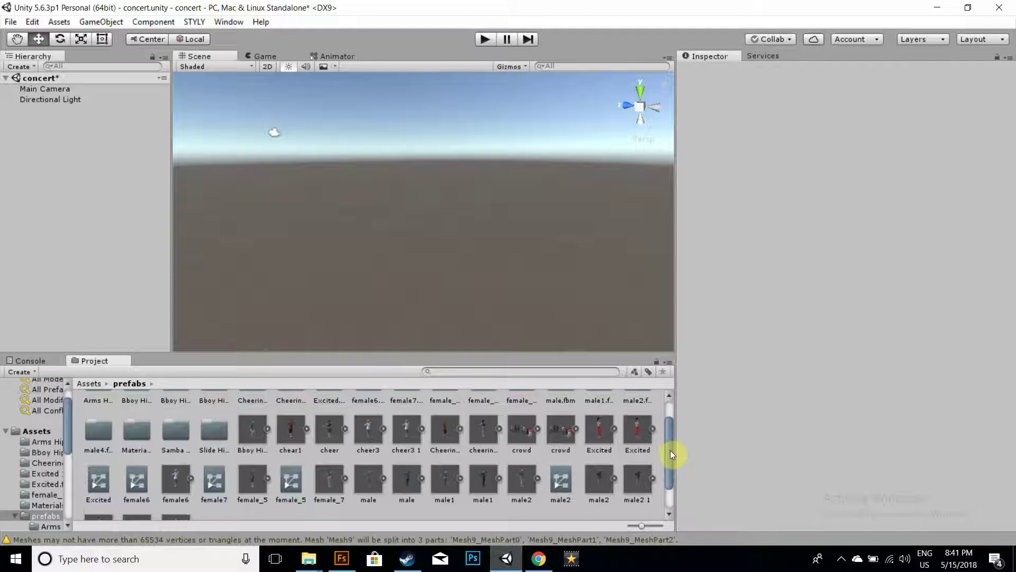
drag(670, 449, 671, 459)
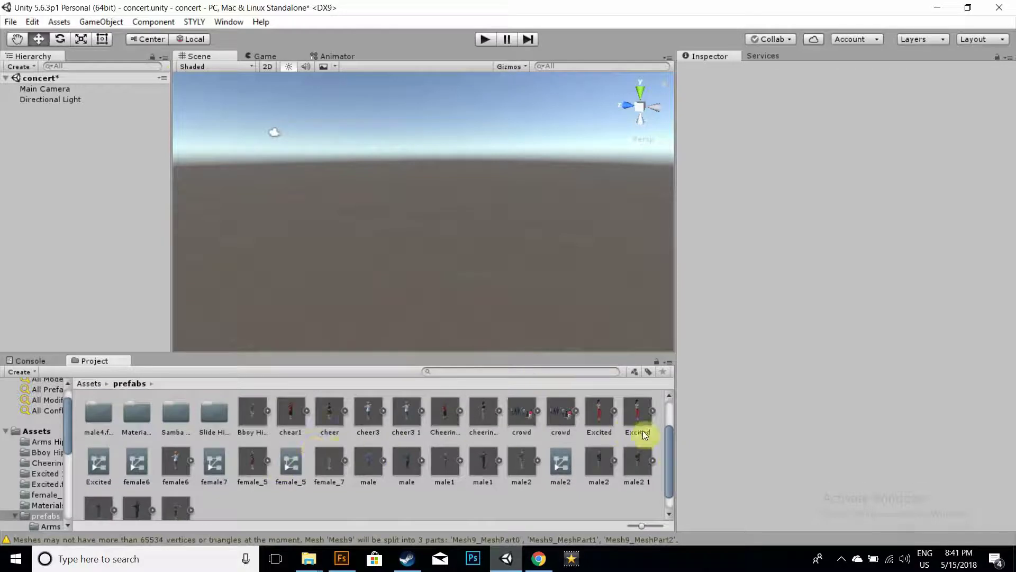
drag(667, 440, 670, 452)
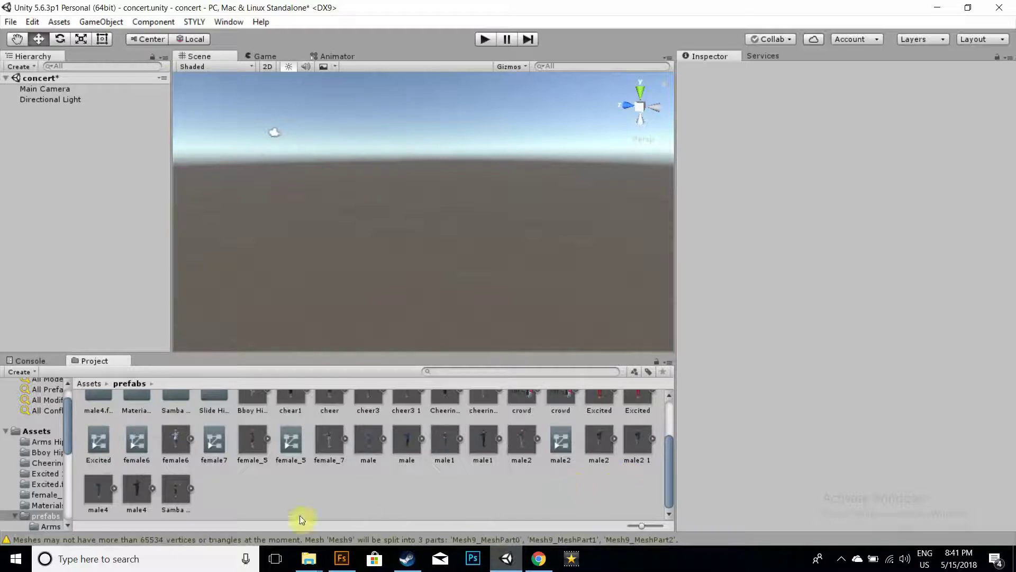
drag(160, 494, 90, 173)
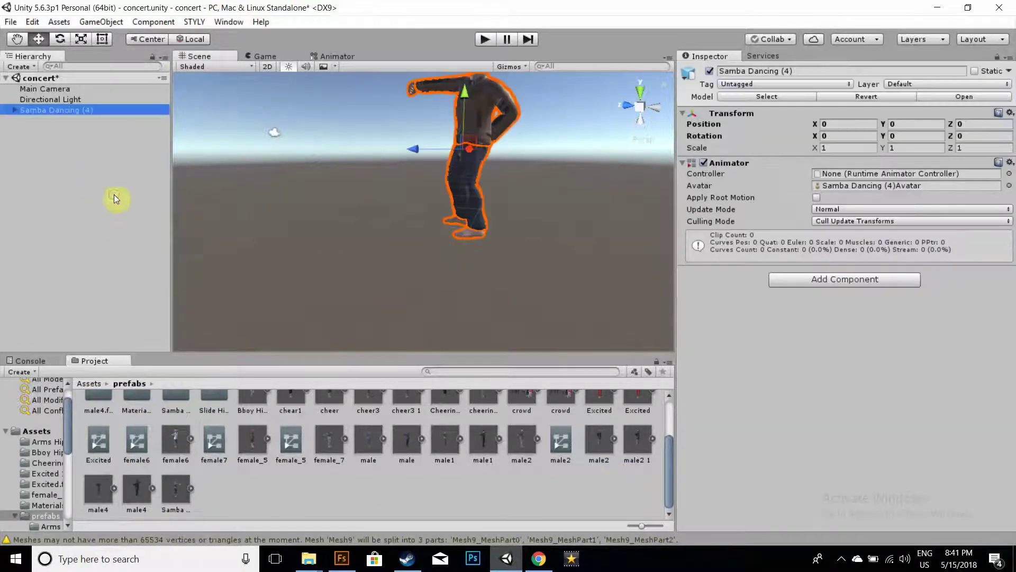
Change the shader of the Samba Dancing (4) character's Body to Legacy Shaders/Diffuse.
alt+drag(535, 152, 792, 166)
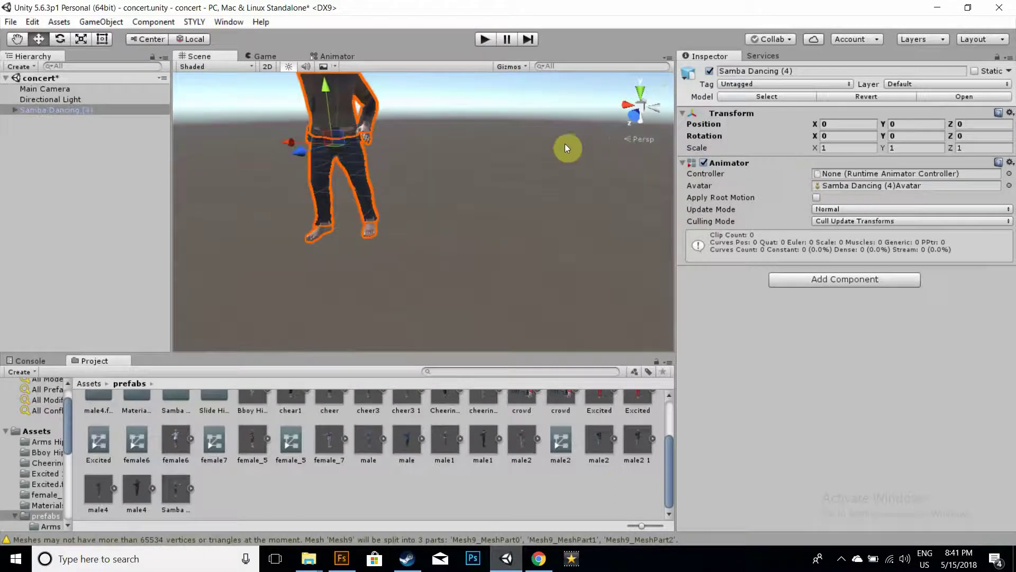
scroll(481, 164, down, 3)
scroll(321, 154, up, 3)
mouse_move(322, 154)
alt+mouse_down()
mouse_move(356, 199)
mouse_move(294, 129)
mouse_move(268, 129)
mouse_move(331, 154)
alt+mouse_up()
scroll(324, 159, up, 3)
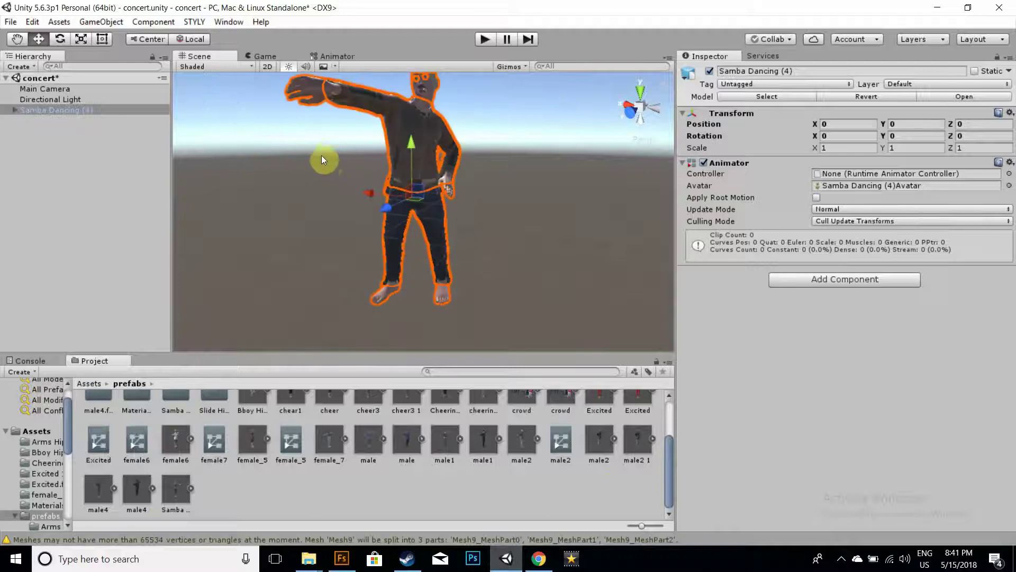
click(14, 110)
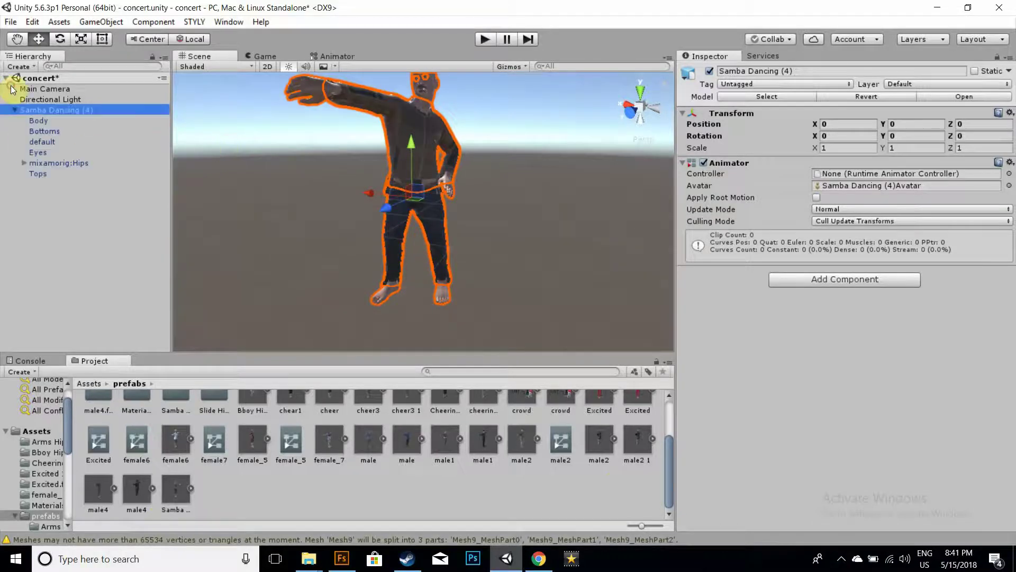
click(32, 119)
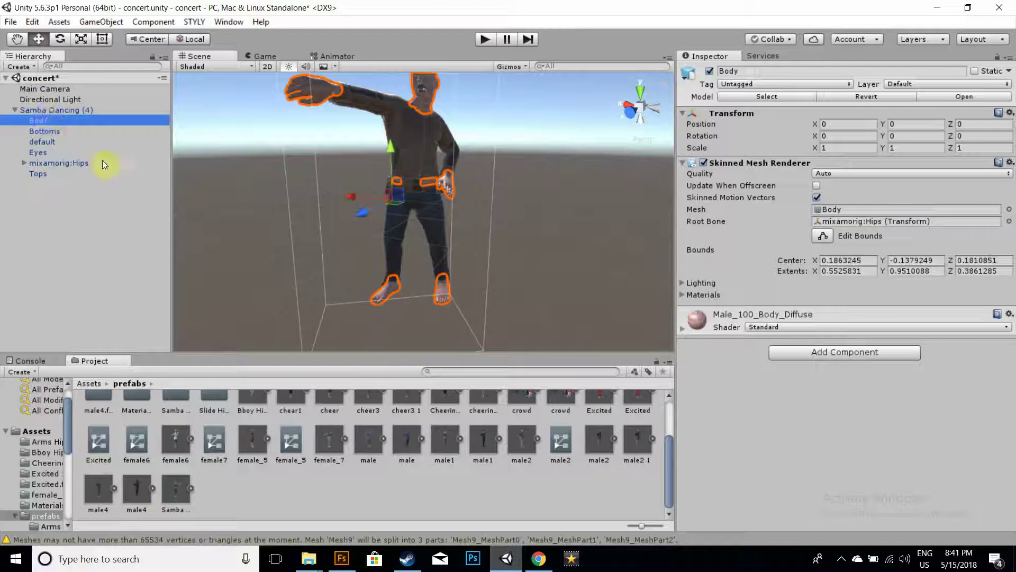
click(800, 327)
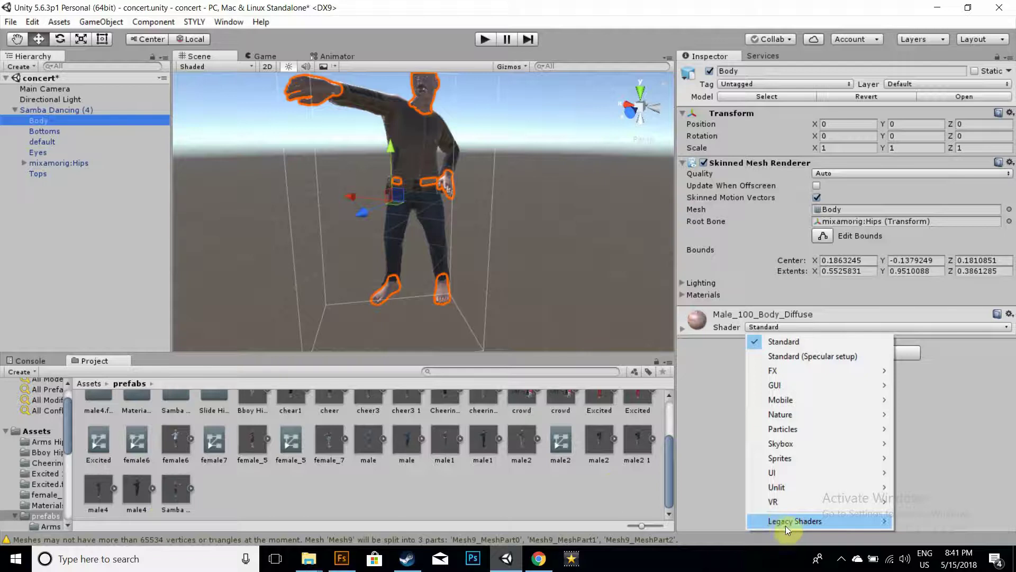
mouse_move(787, 525)
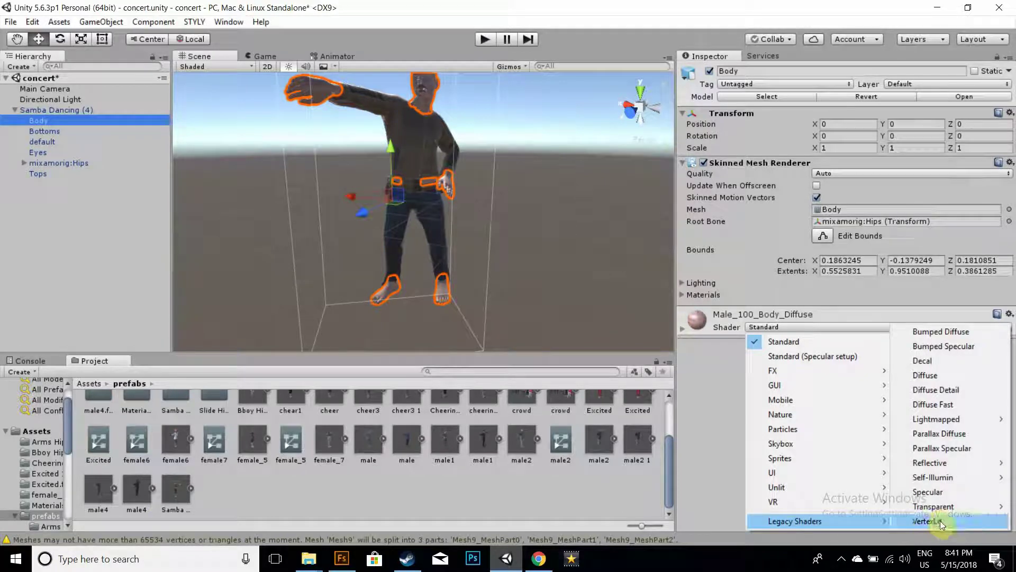
click(922, 379)
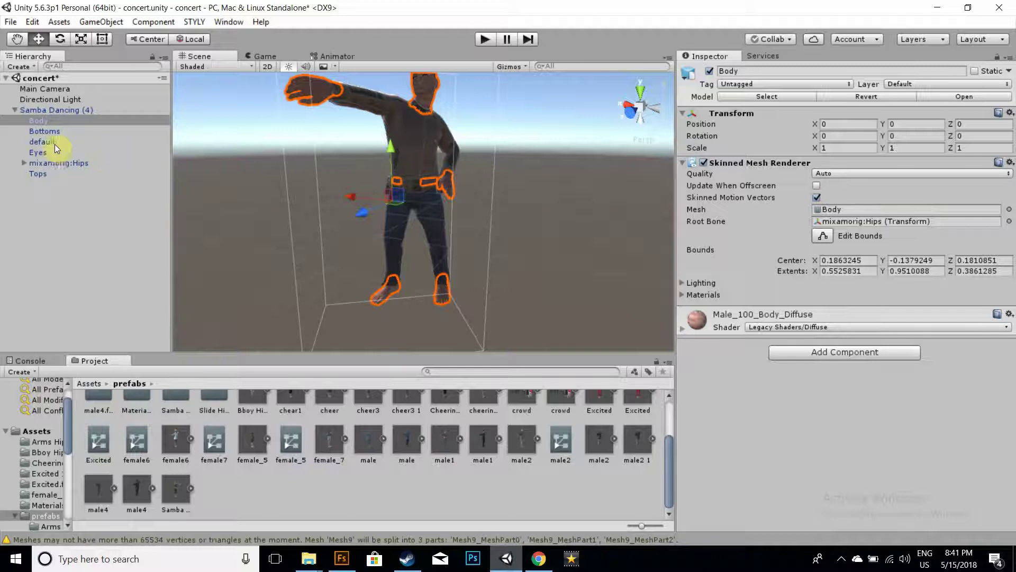
Change the shader of the character's Bottoms to Legacy Shaders/Diffuse.
click(44, 131)
click(815, 327)
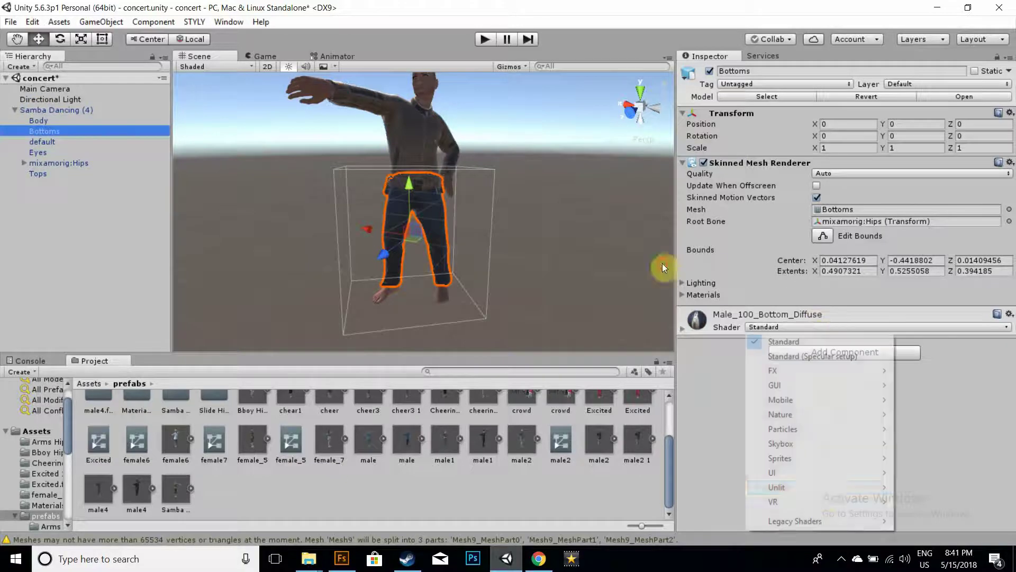
mouse_move(852, 521)
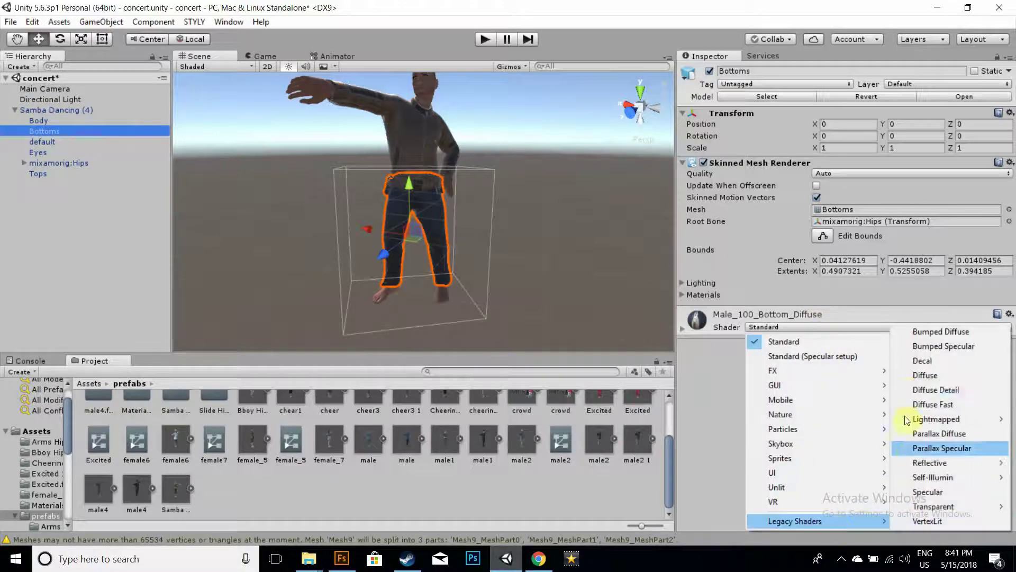
click(925, 376)
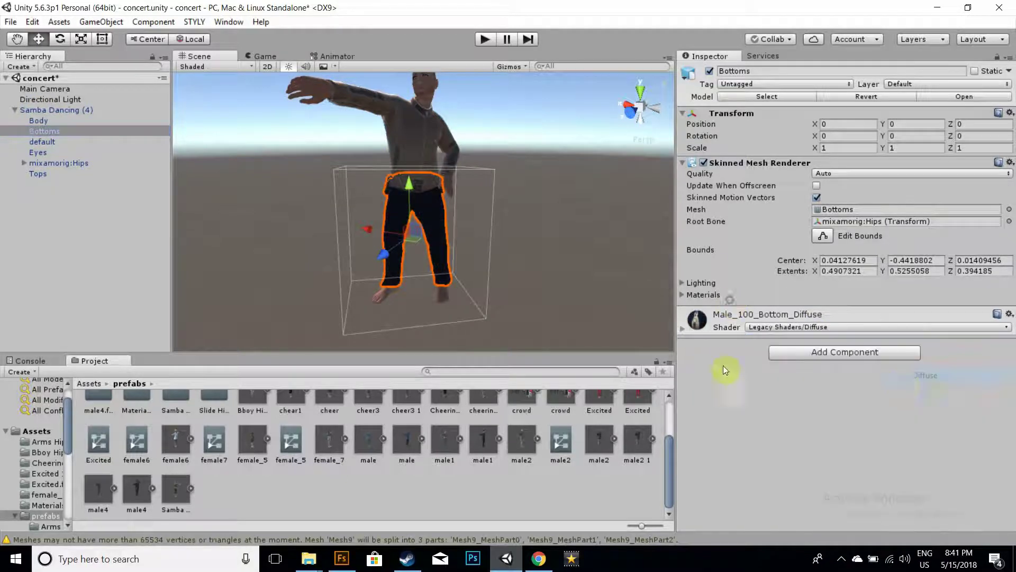
Change the shader of the character's Tops to Legacy Shaders/Diffuse.
click(34, 140)
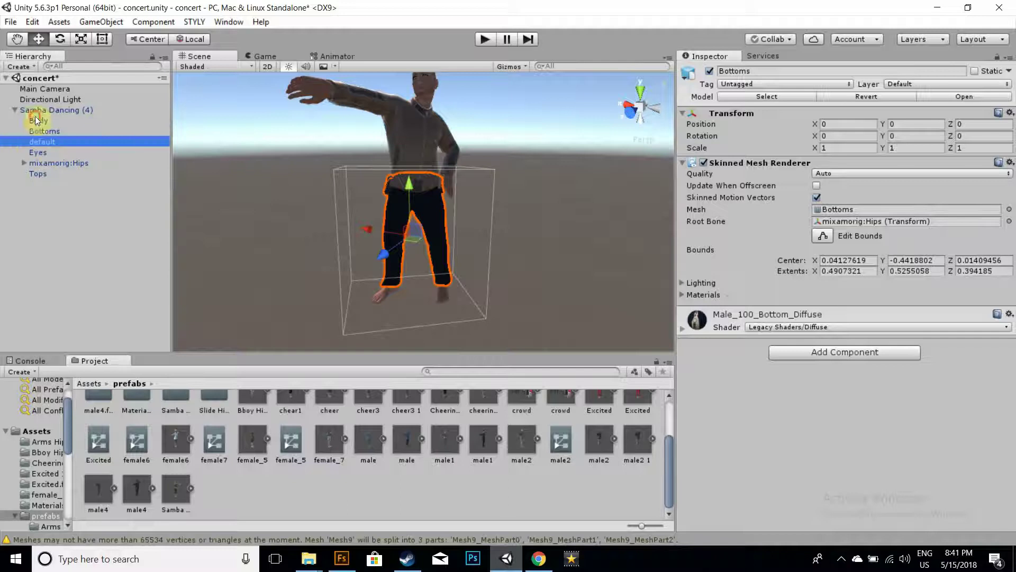
click(40, 151)
click(36, 172)
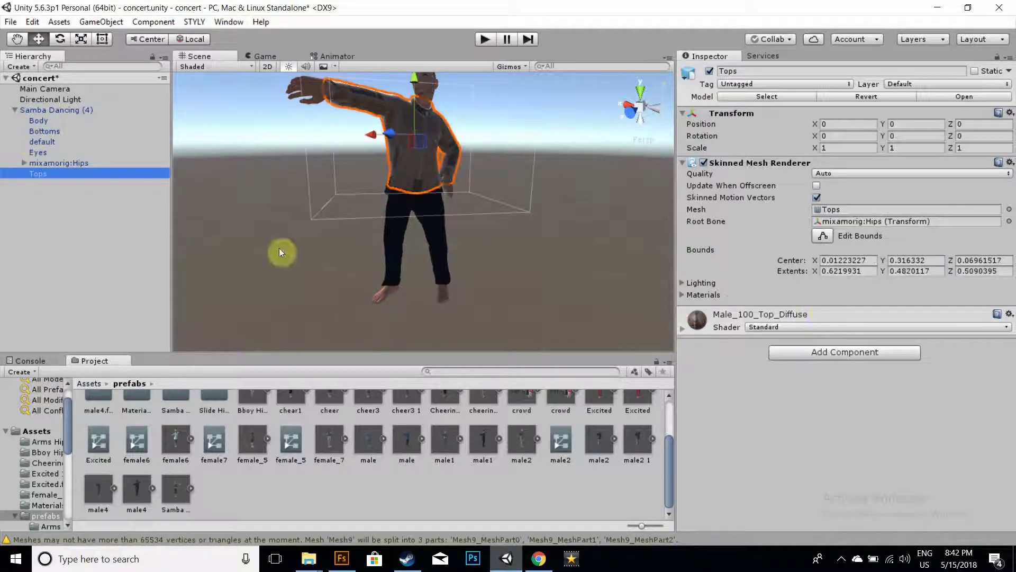
click(830, 328)
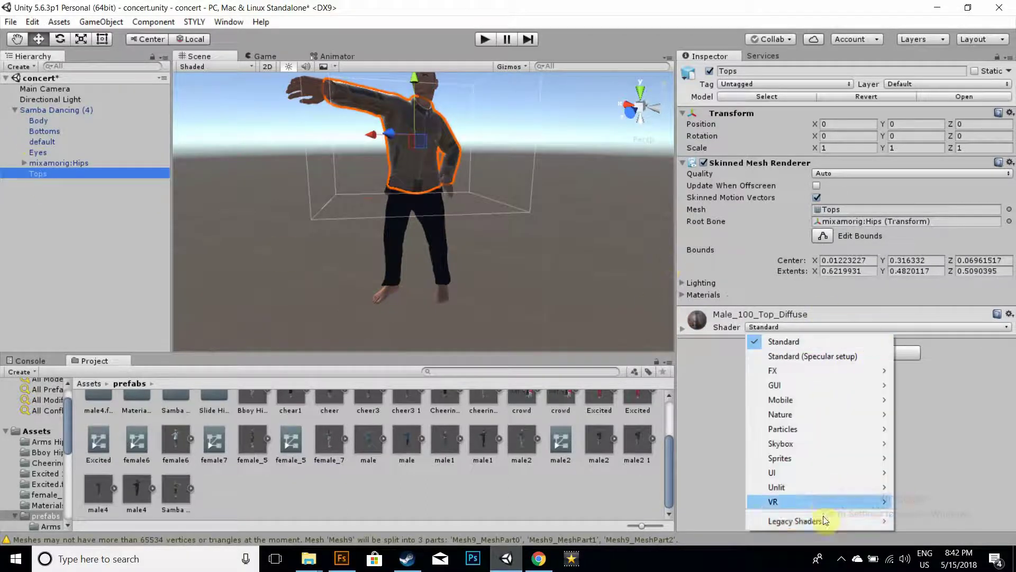
mouse_move(821, 520)
click(927, 376)
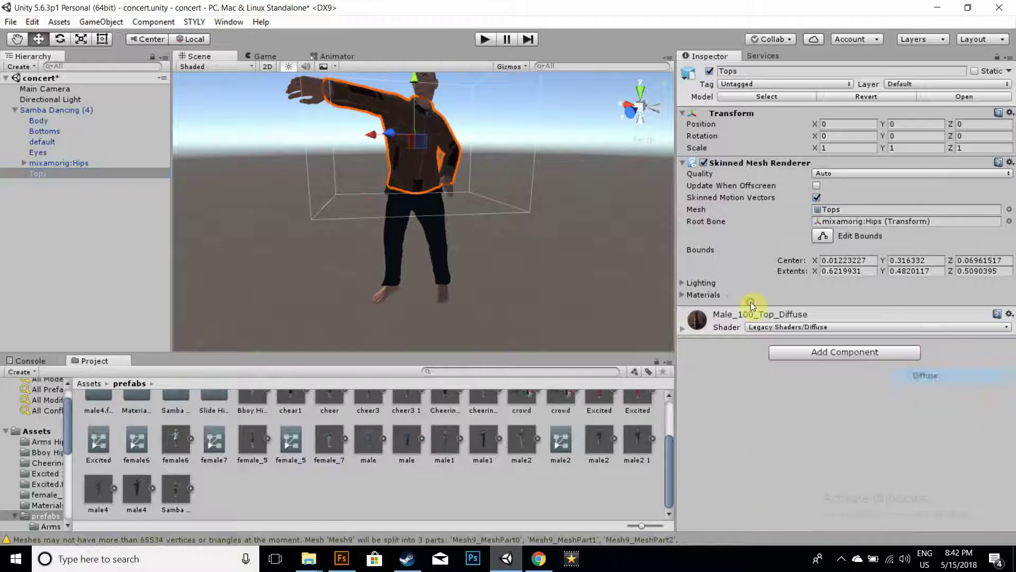
click(226, 278)
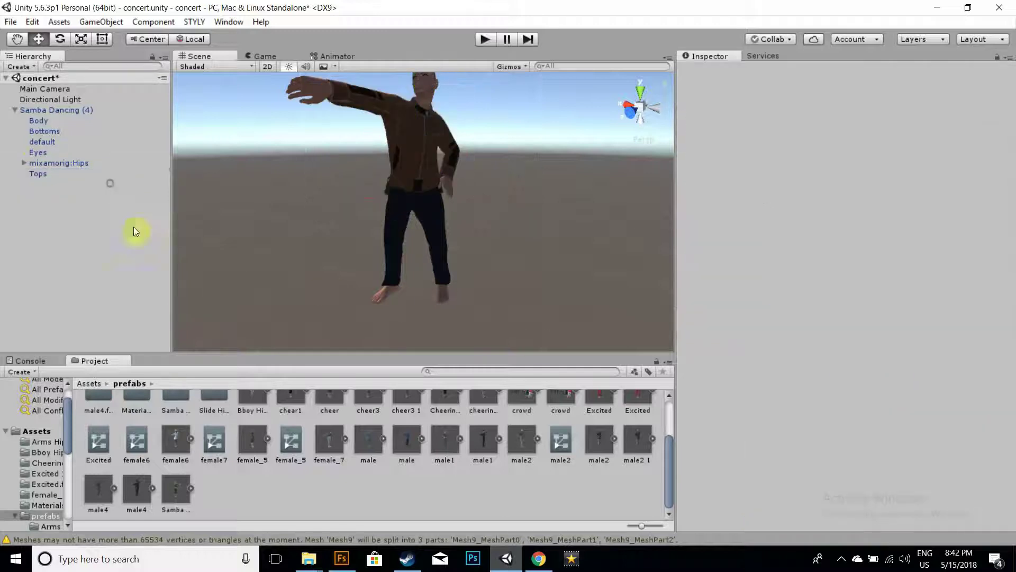
Create a prefab of the scene's Samba Dancing (4) character in the prefabs folder.
click(52, 108)
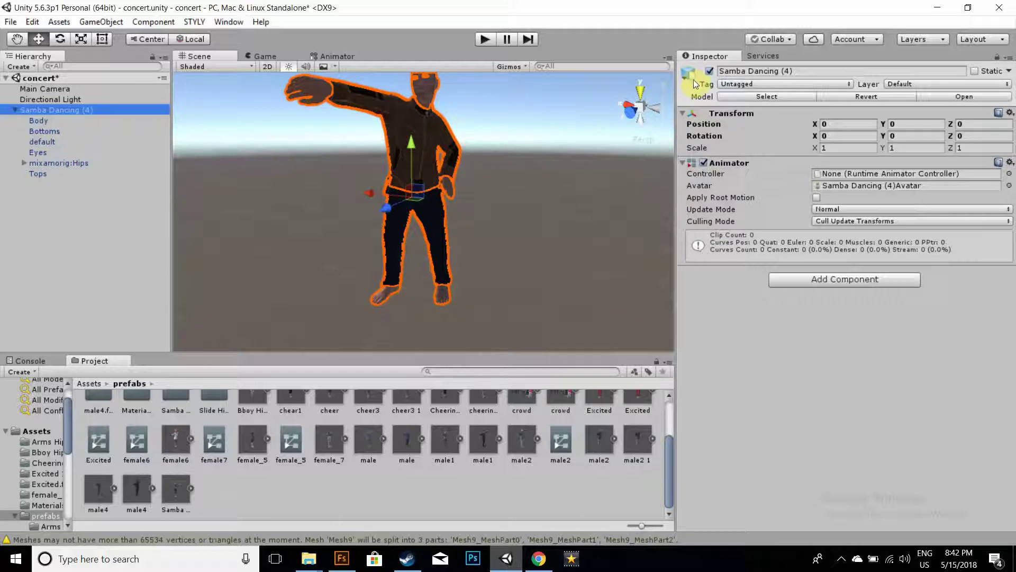
click(22, 109)
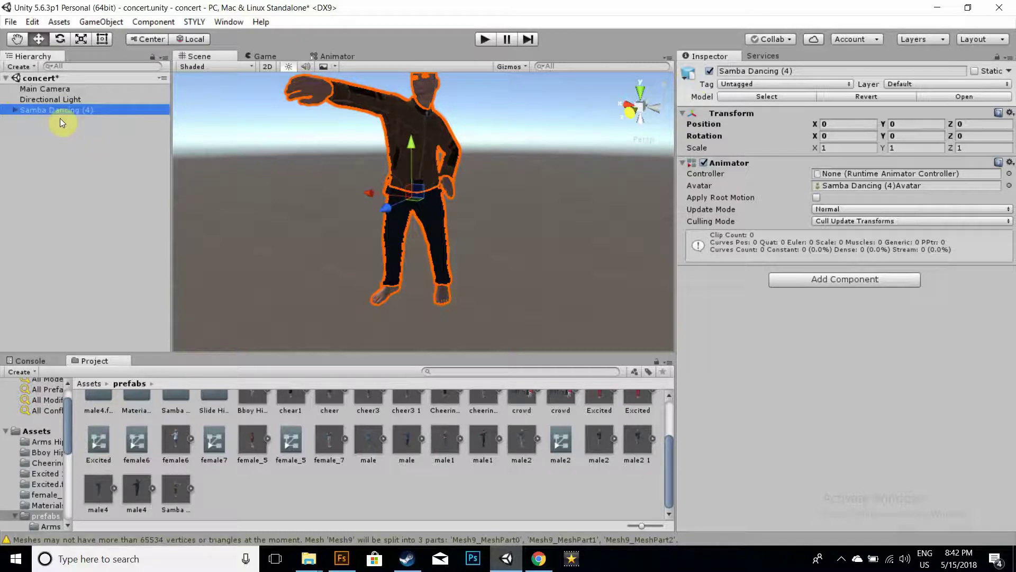
drag(50, 112, 244, 502)
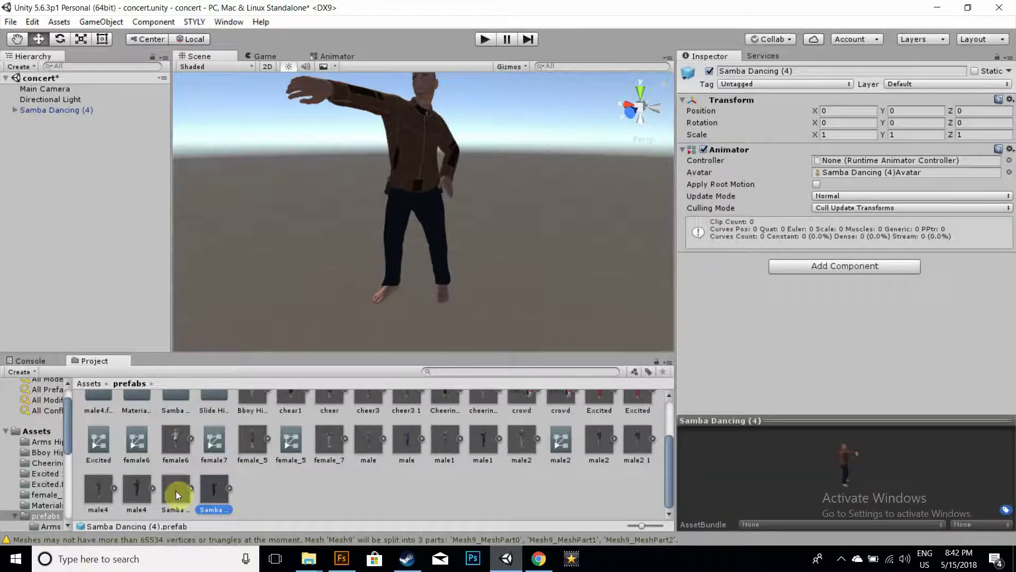
Enable Loop Time for the mixamo.com clip of Samba Dancing (4).fbx and apply the import settings.
click(176, 491)
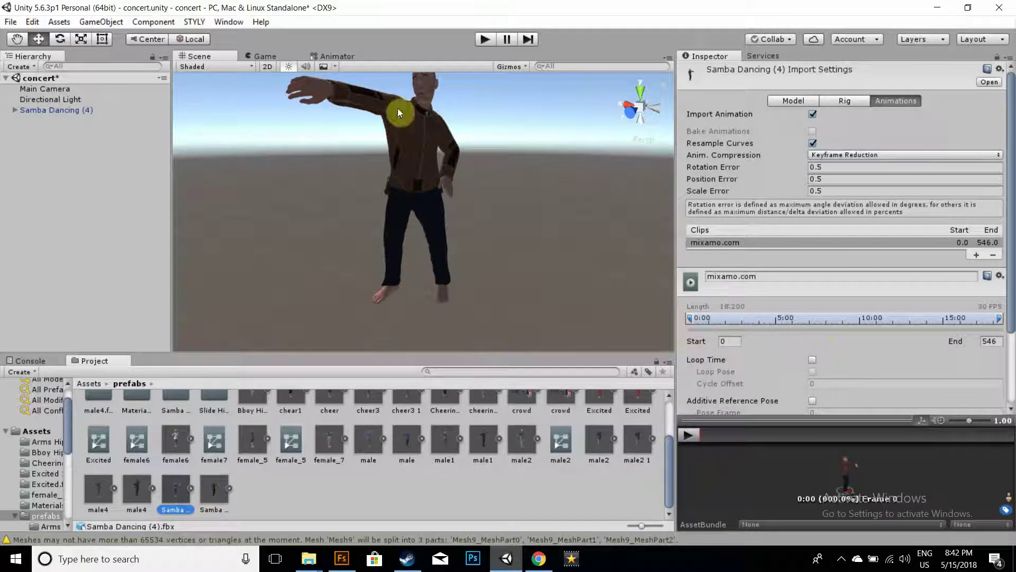
click(812, 360)
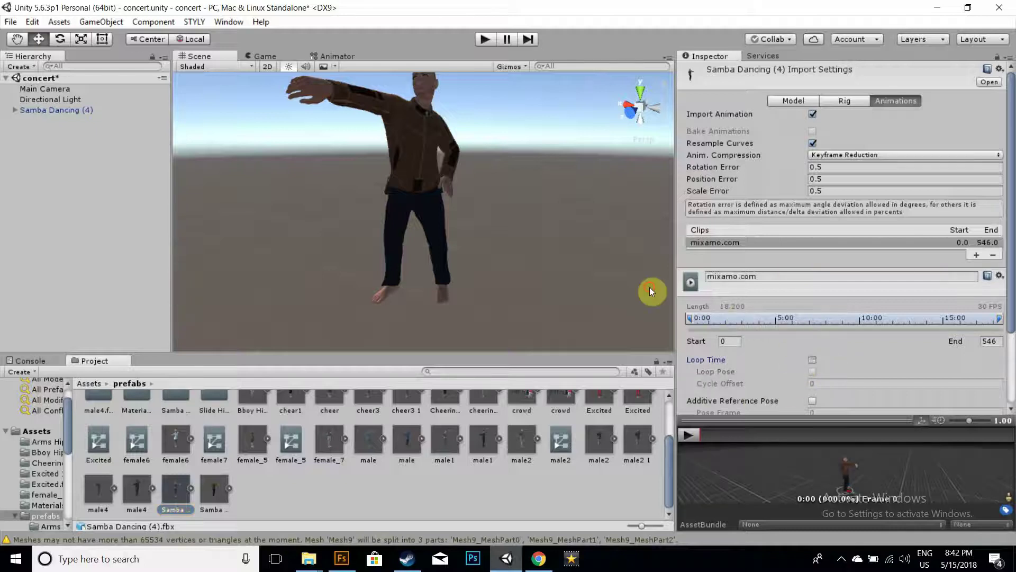
click(221, 500)
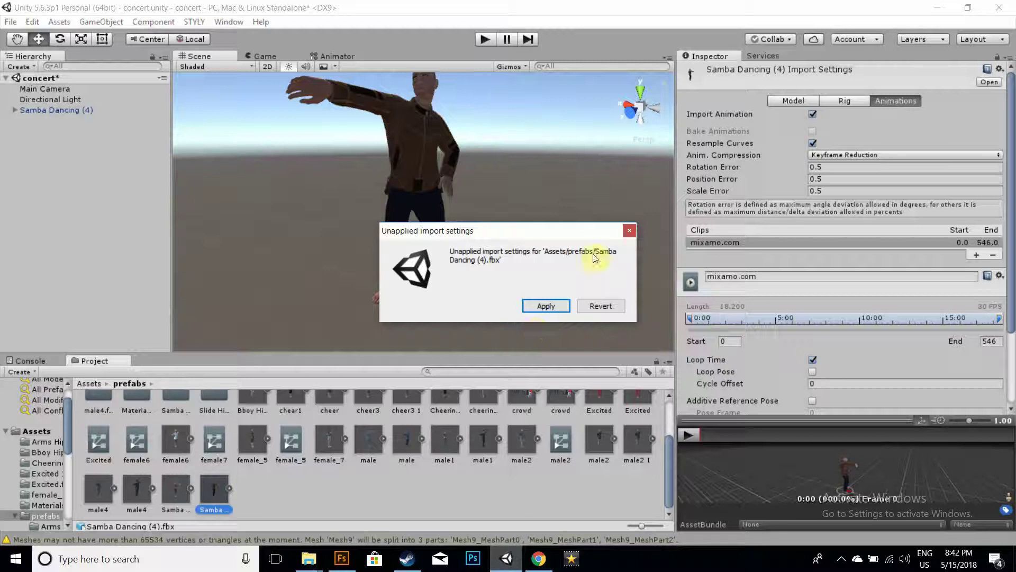
click(543, 313)
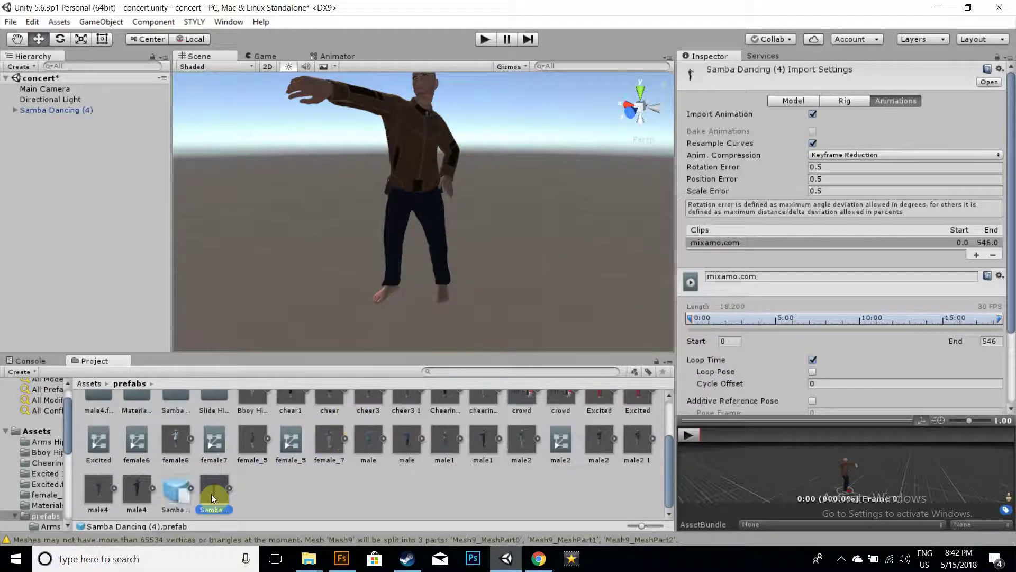
Assign the animation clip inside Samba Dancing (4).fbx to the Samba Dancing (4) prefab and check the prefab's animator controller.
click(211, 494)
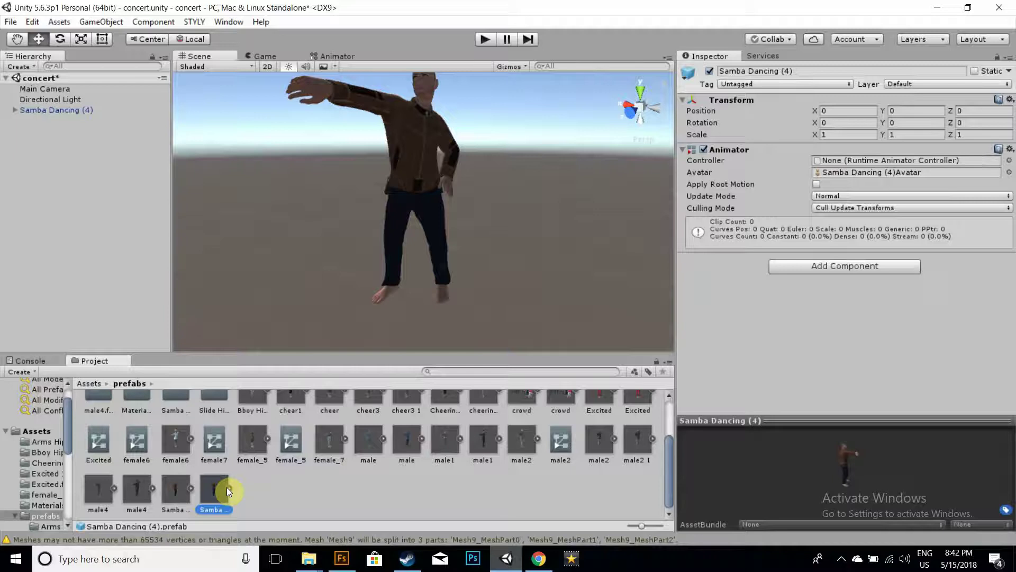
click(228, 487)
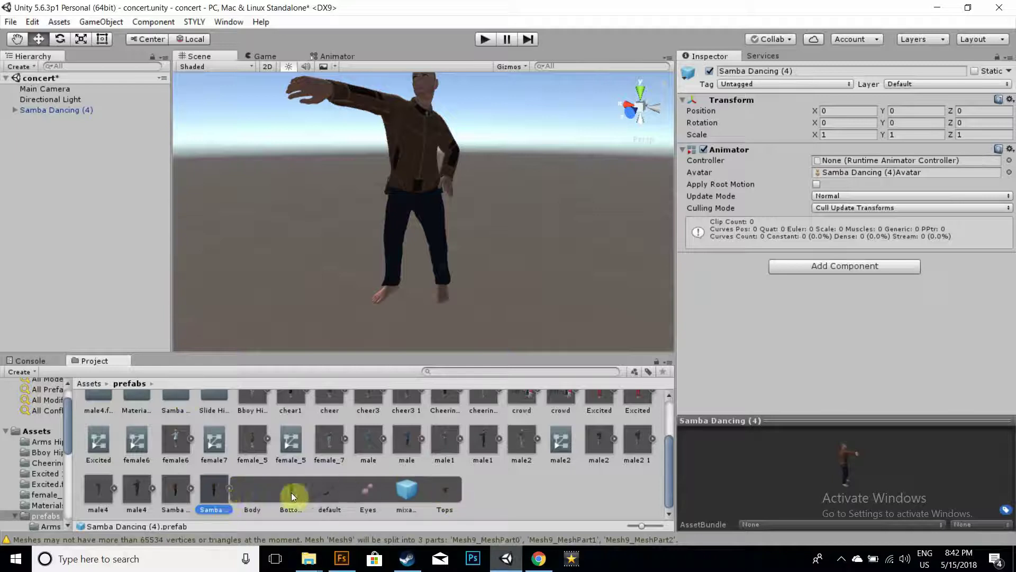
click(227, 488)
click(181, 487)
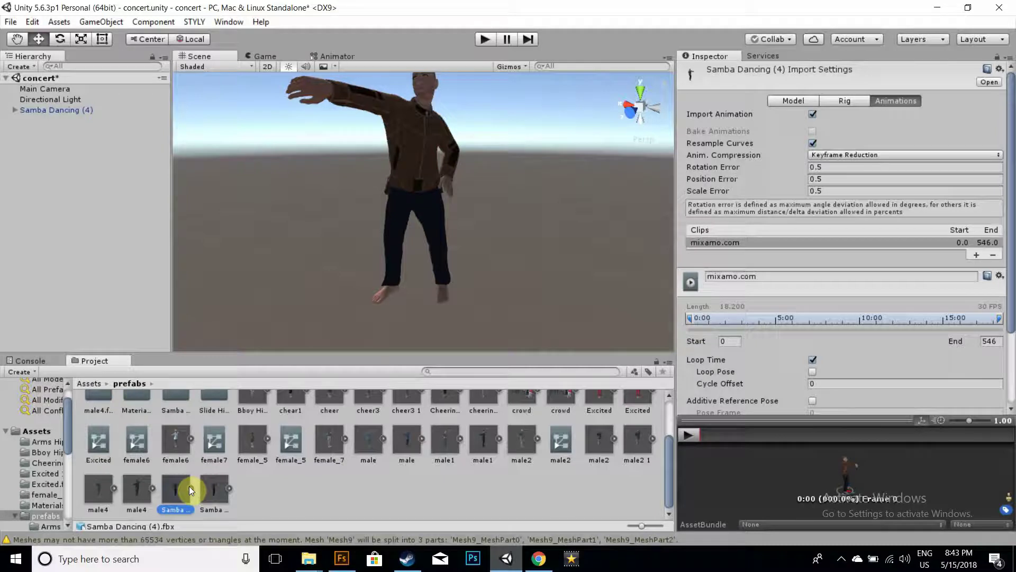
click(190, 487)
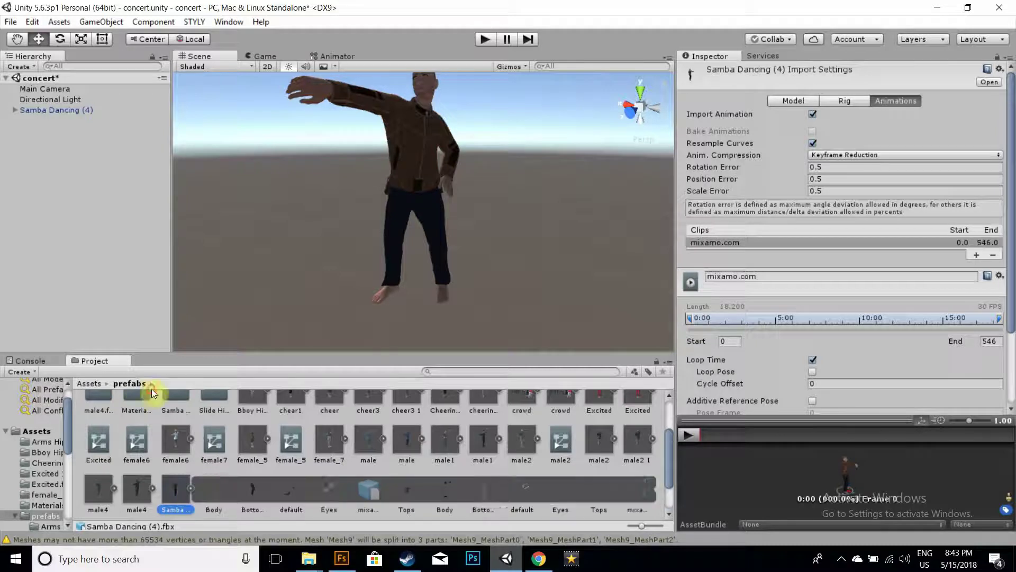
click(640, 491)
drag(510, 393, 224, 515)
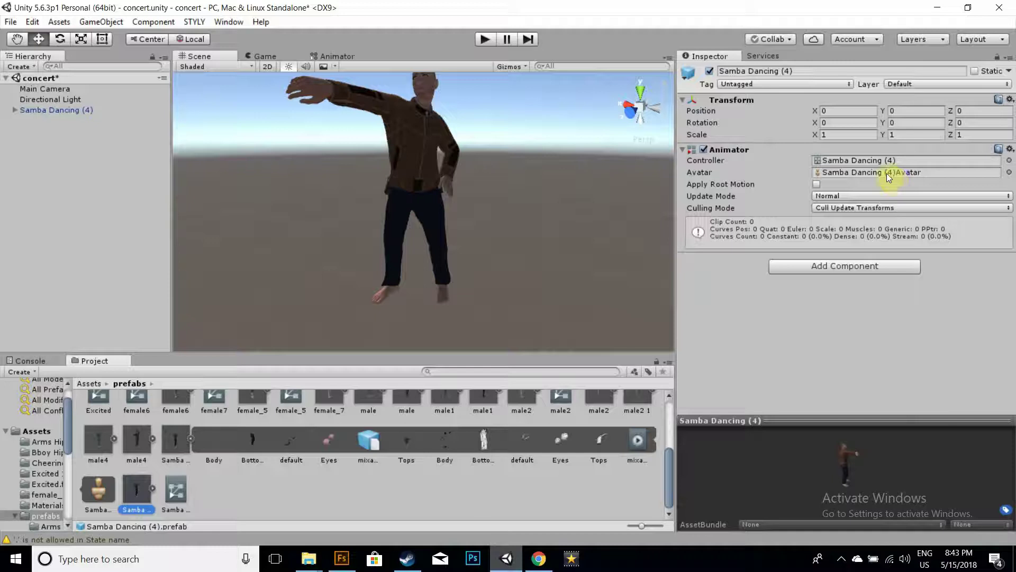
click(169, 484)
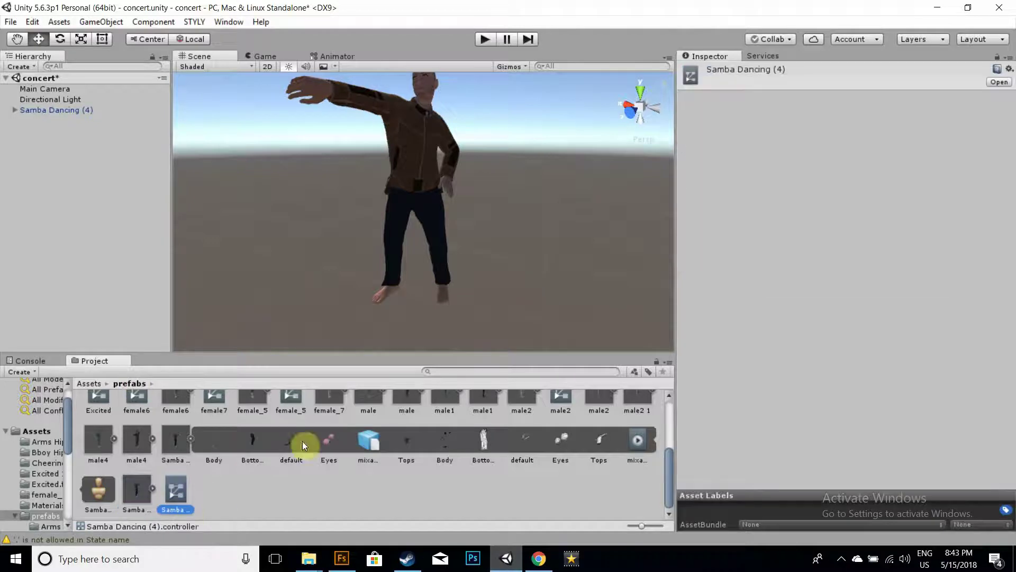
click(134, 495)
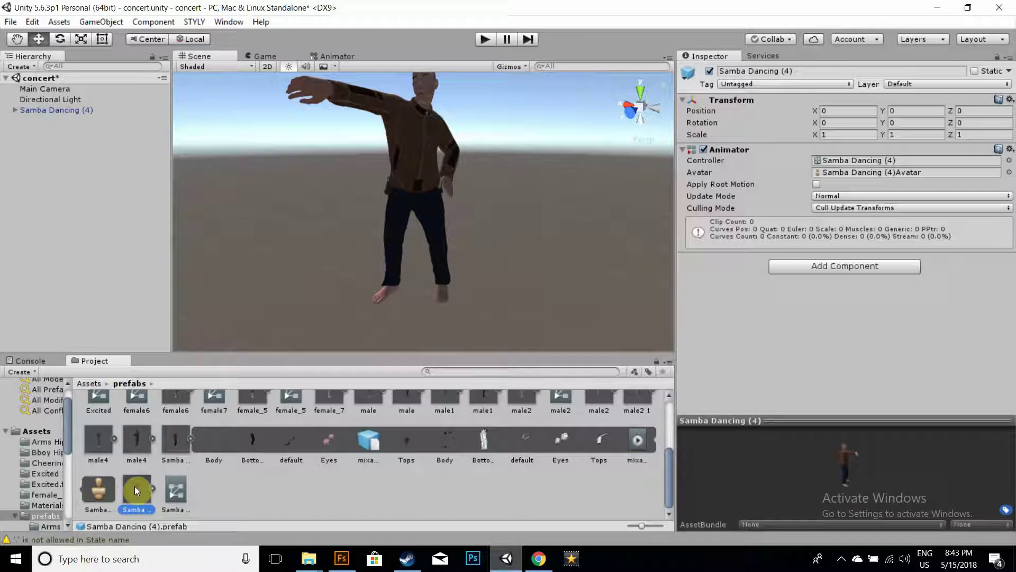
Switch to the STYLY Editor in Chrome to view the characters in the fuse animation scene, and return to Unity.
click(539, 557)
click(101, 15)
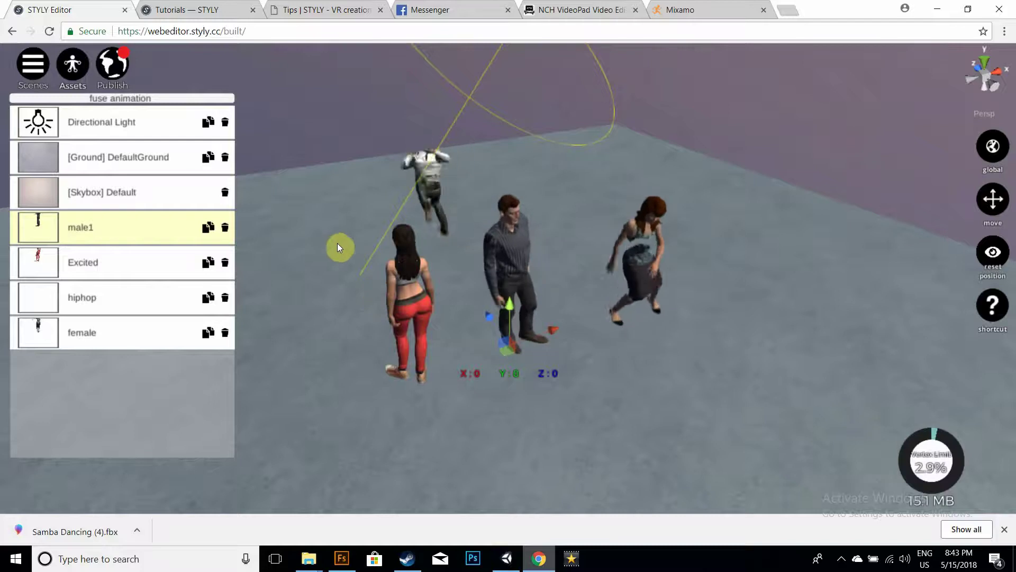
mouse_move(329, 237)
right_down()
mouse_move(447, 225)
mouse_move(351, 239)
mouse_move(327, 226)
right_up()
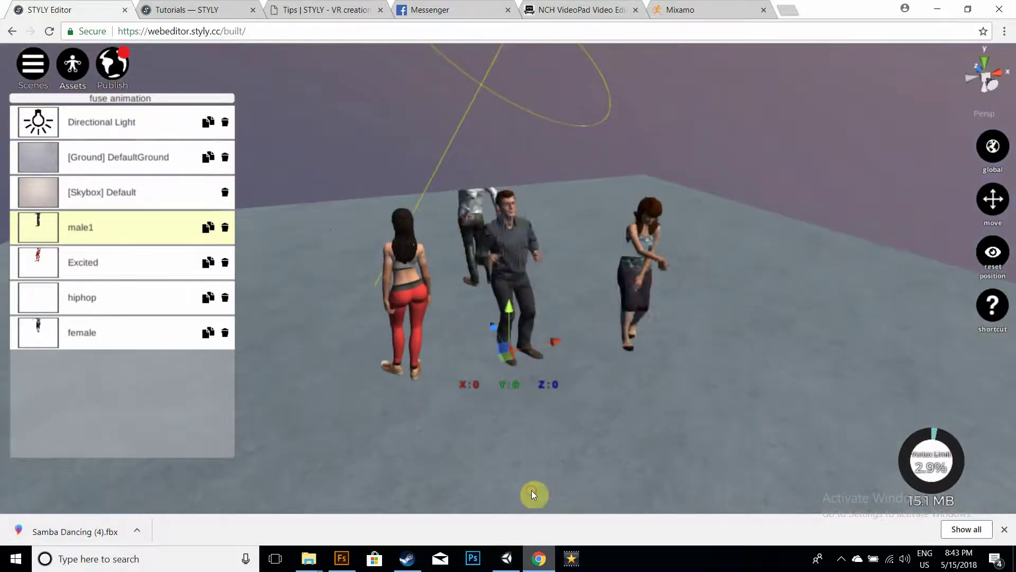
mouse_move(507, 559)
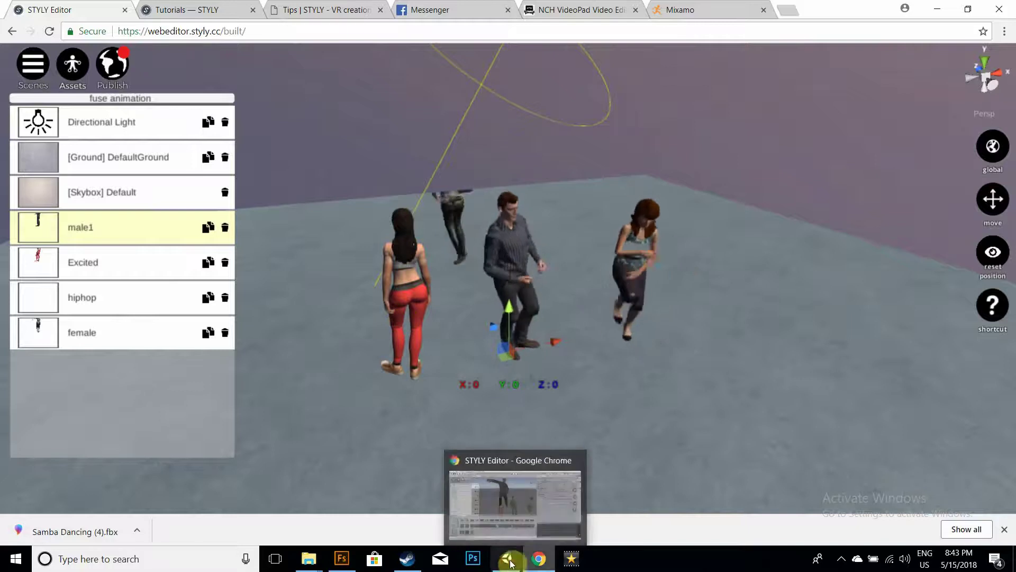
click(490, 509)
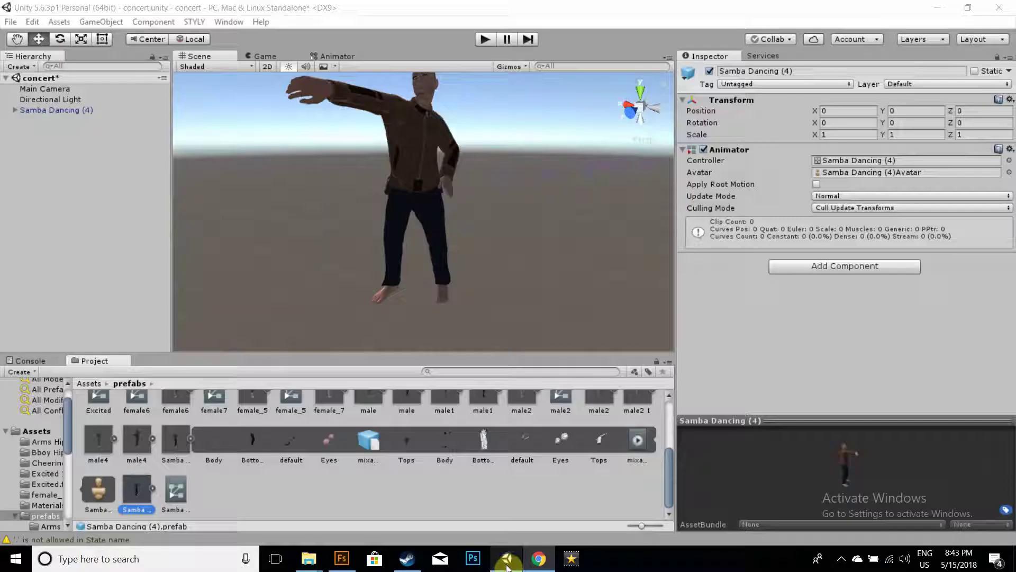
Upload the Samba Dancing (4) prefab to STYLY and dismiss the upload message.
right_click(138, 490)
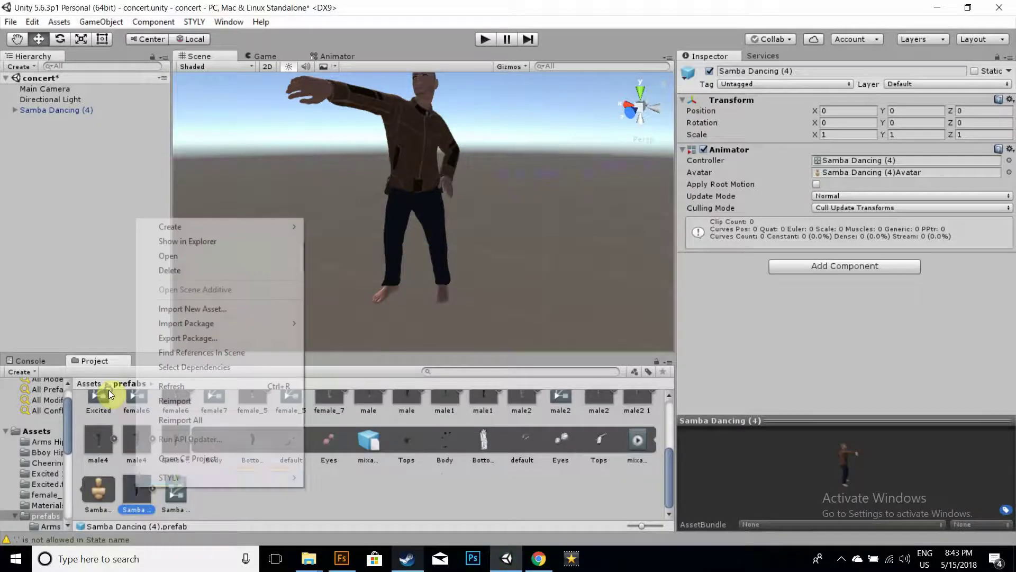
mouse_move(182, 478)
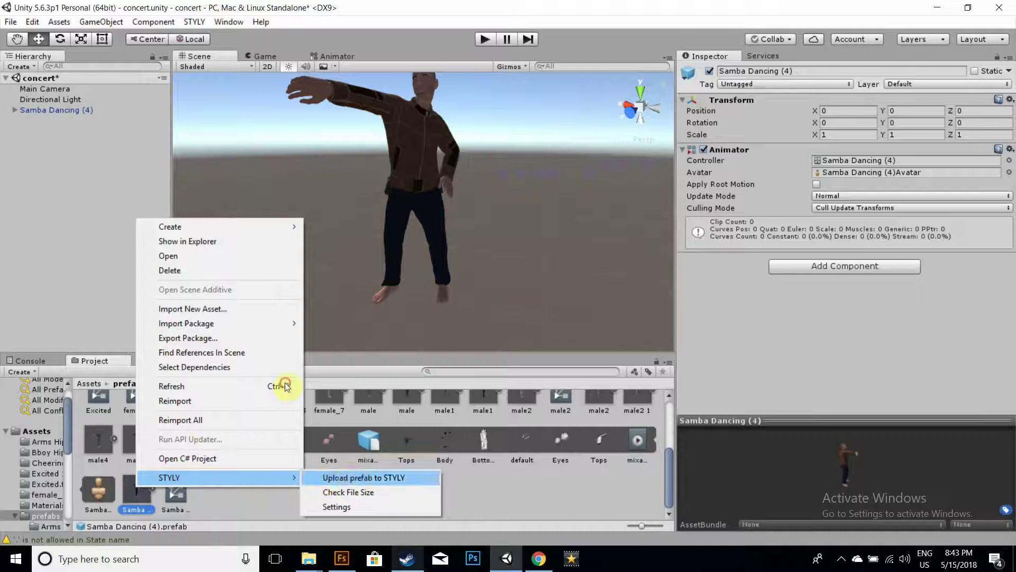
click(358, 477)
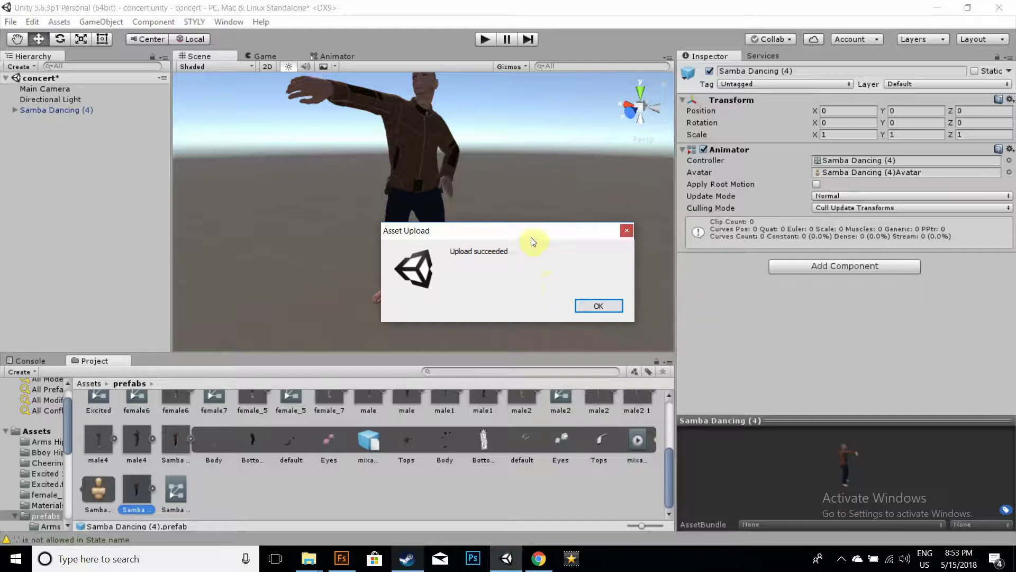
click(607, 309)
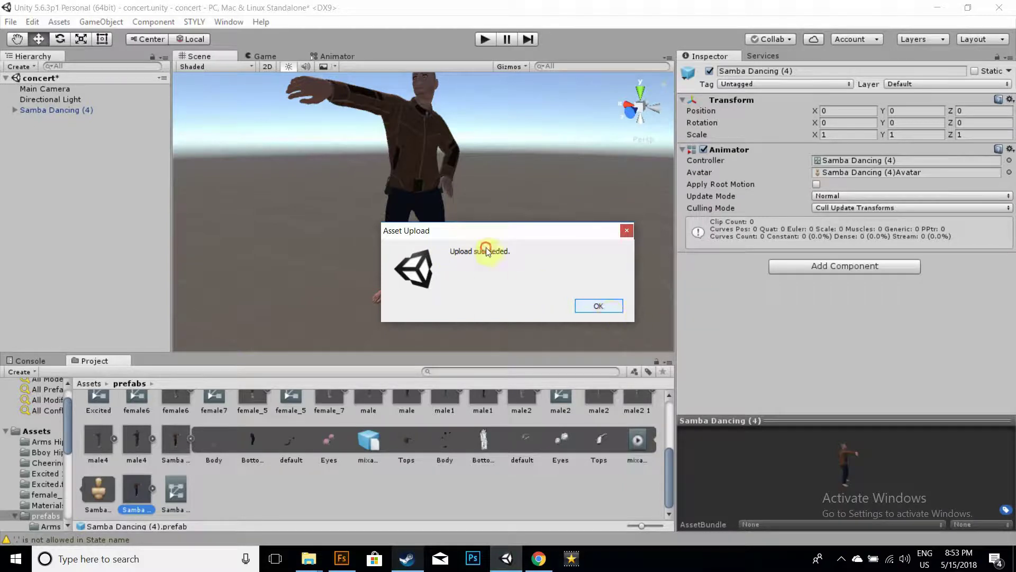
Switch to the STYLY Editor in Chrome and insert the Samba Dancing (4) model from My Models into the fuse animation scene.
click(543, 564)
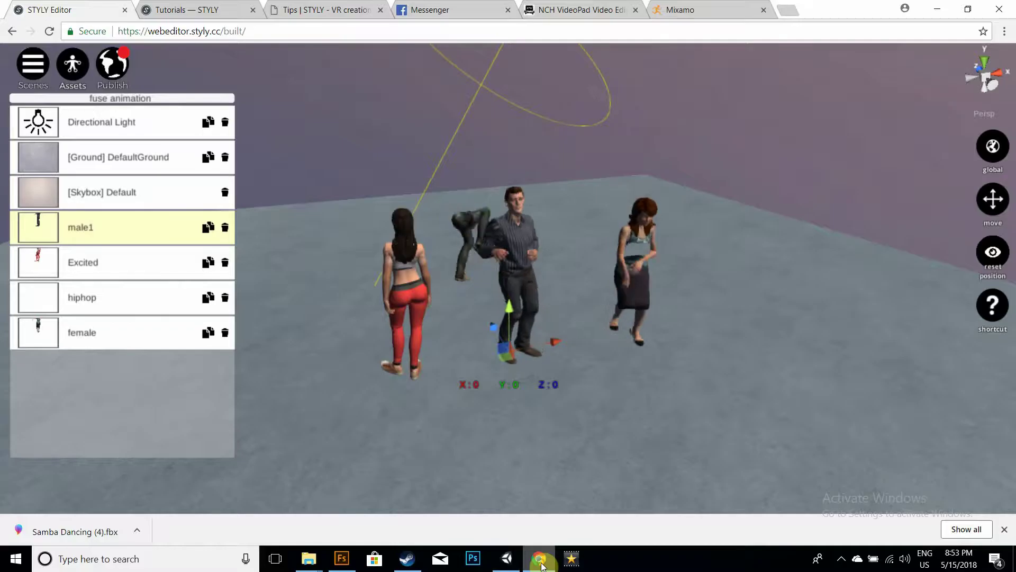
click(69, 67)
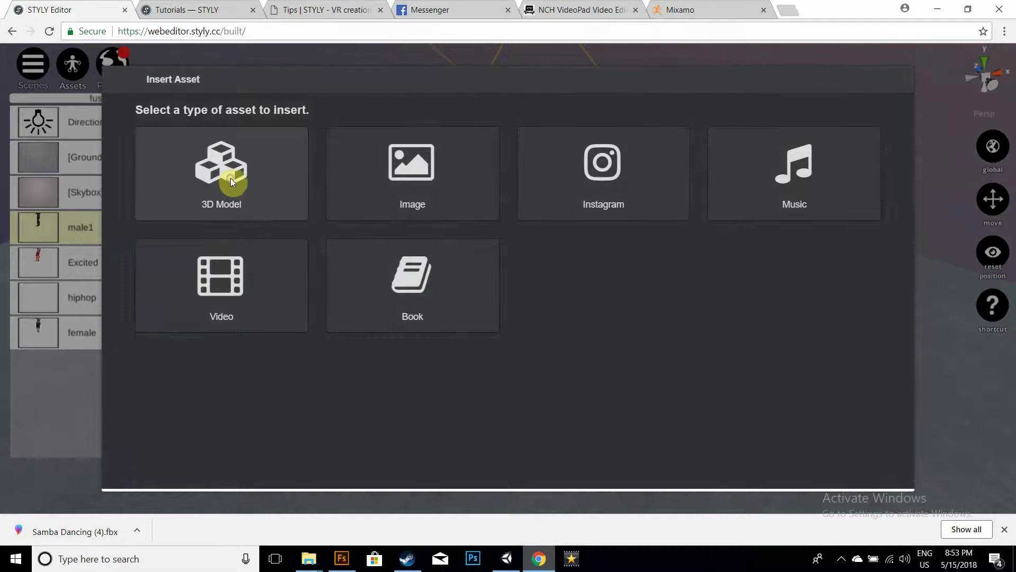
click(230, 178)
click(453, 116)
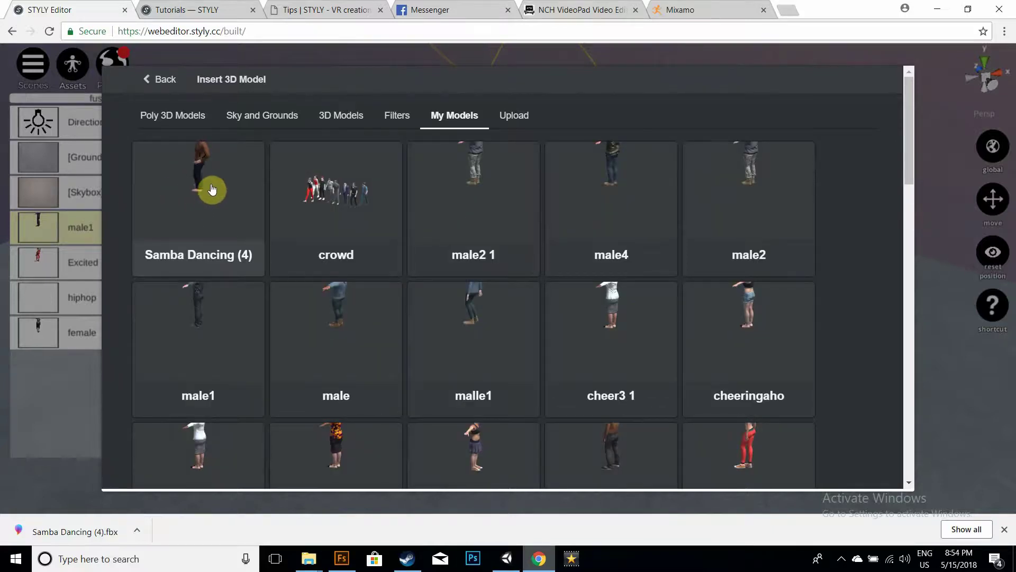
click(212, 189)
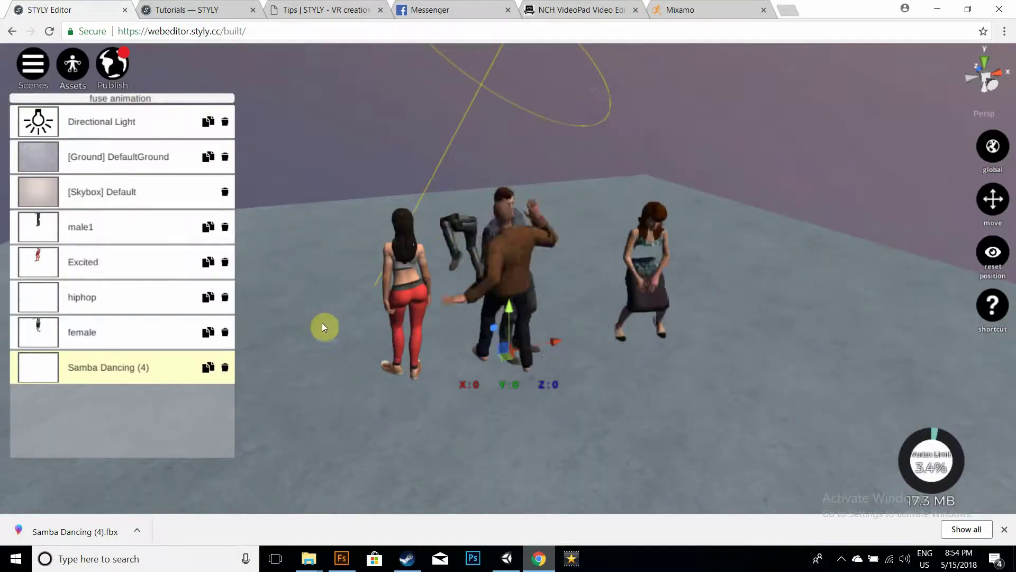
Move the Samba Dancing (4) character away from the other dancers to about X 0.47, Z -1.52.
drag(552, 341, 594, 339)
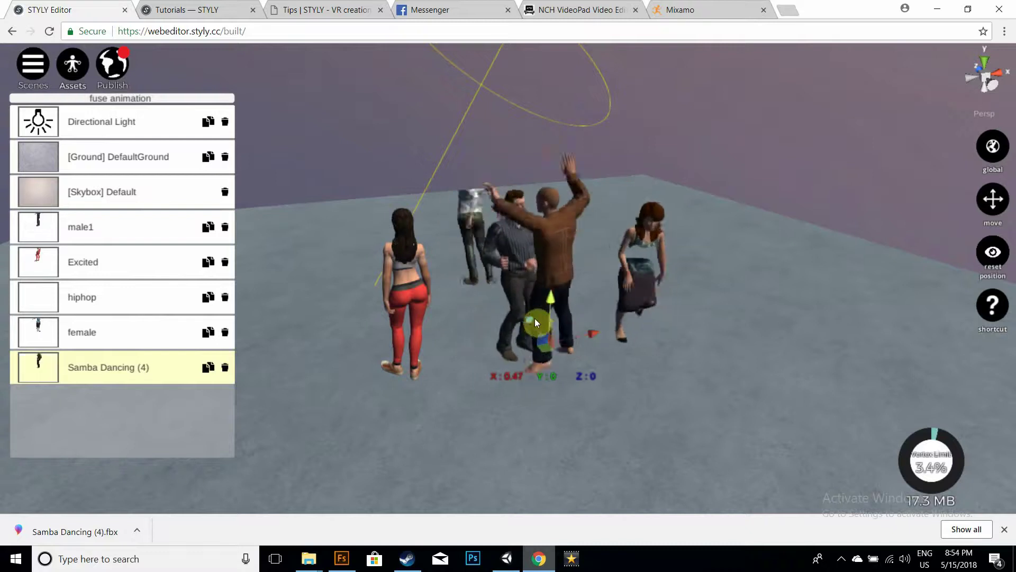
drag(531, 317, 615, 417)
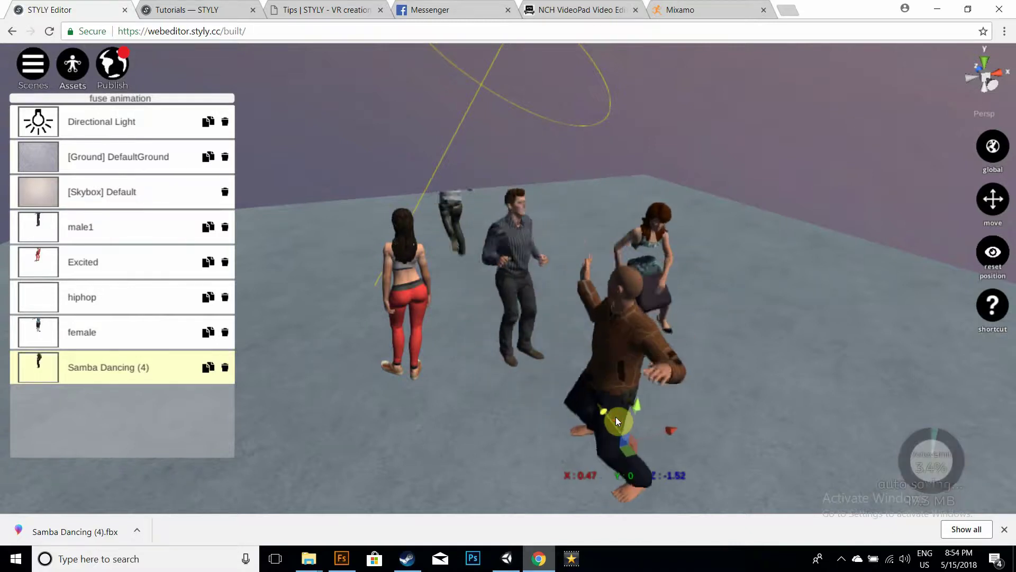
right_drag(506, 326, 761, 332)
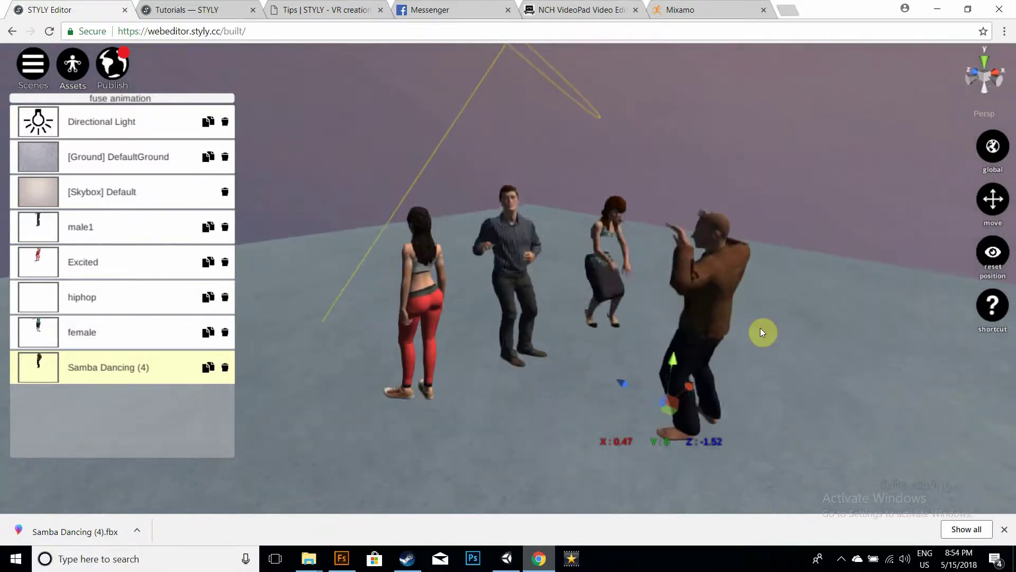